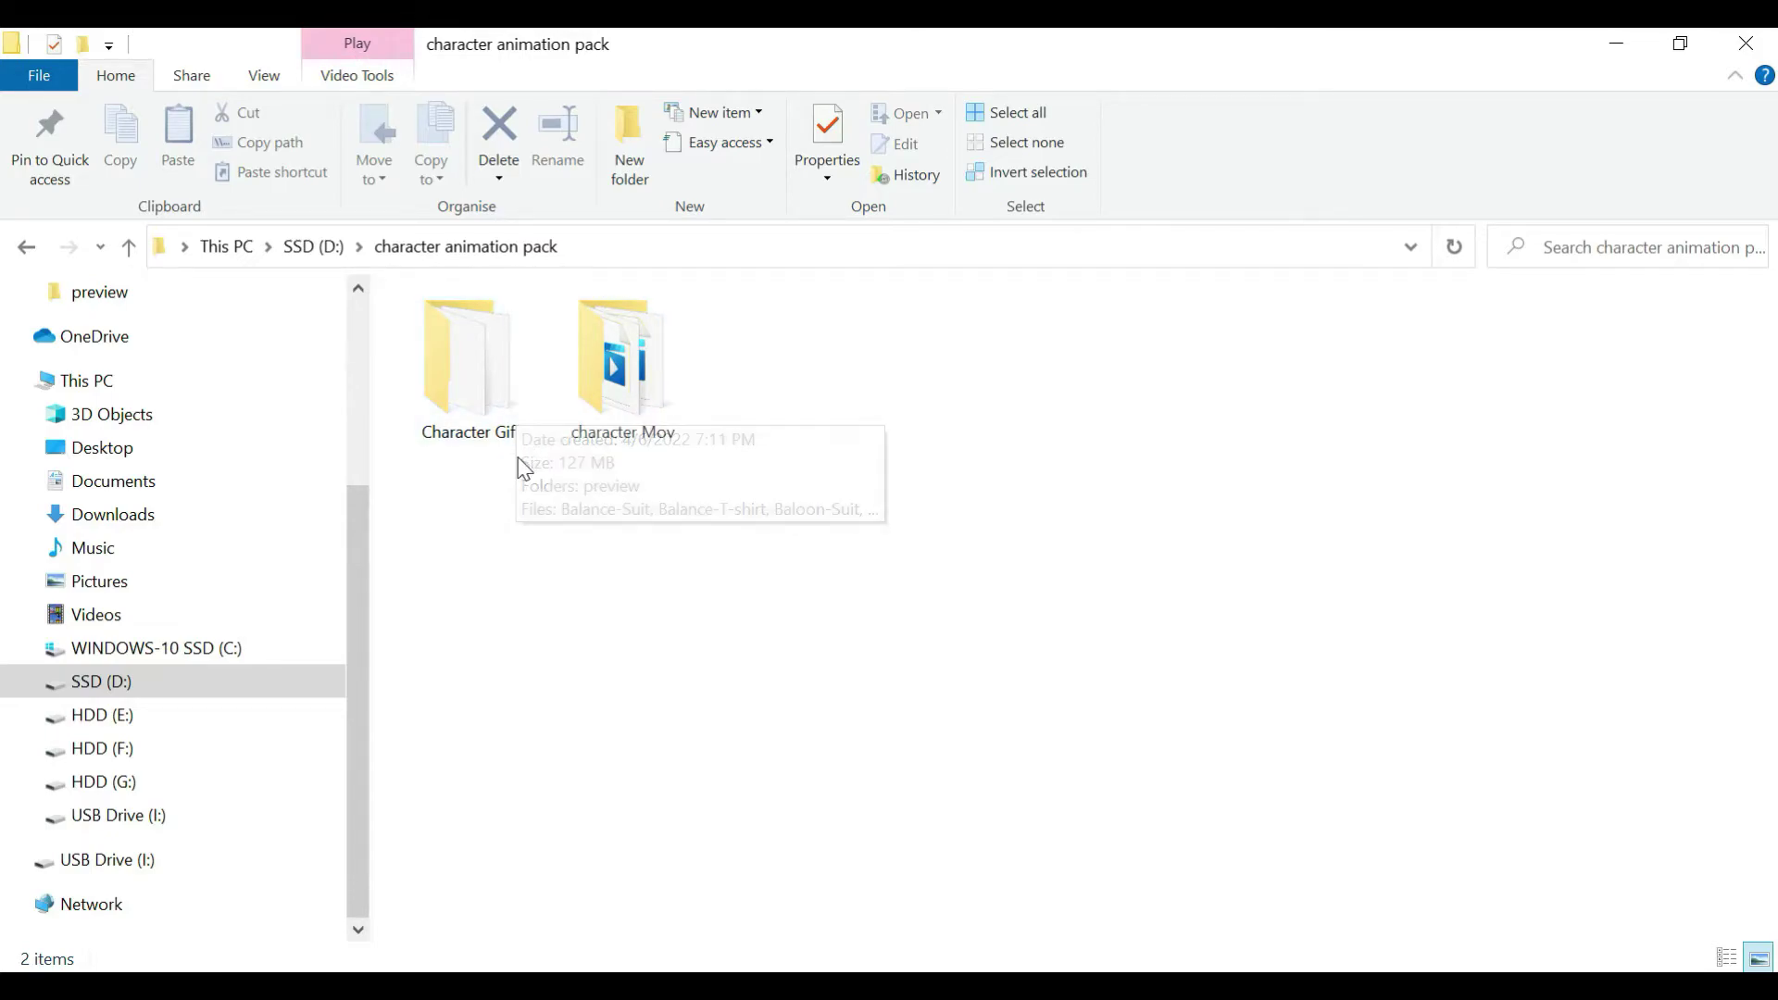
Open the Character Gif folder, then its preview folder with the six contact sheets.
left_click(487, 396)
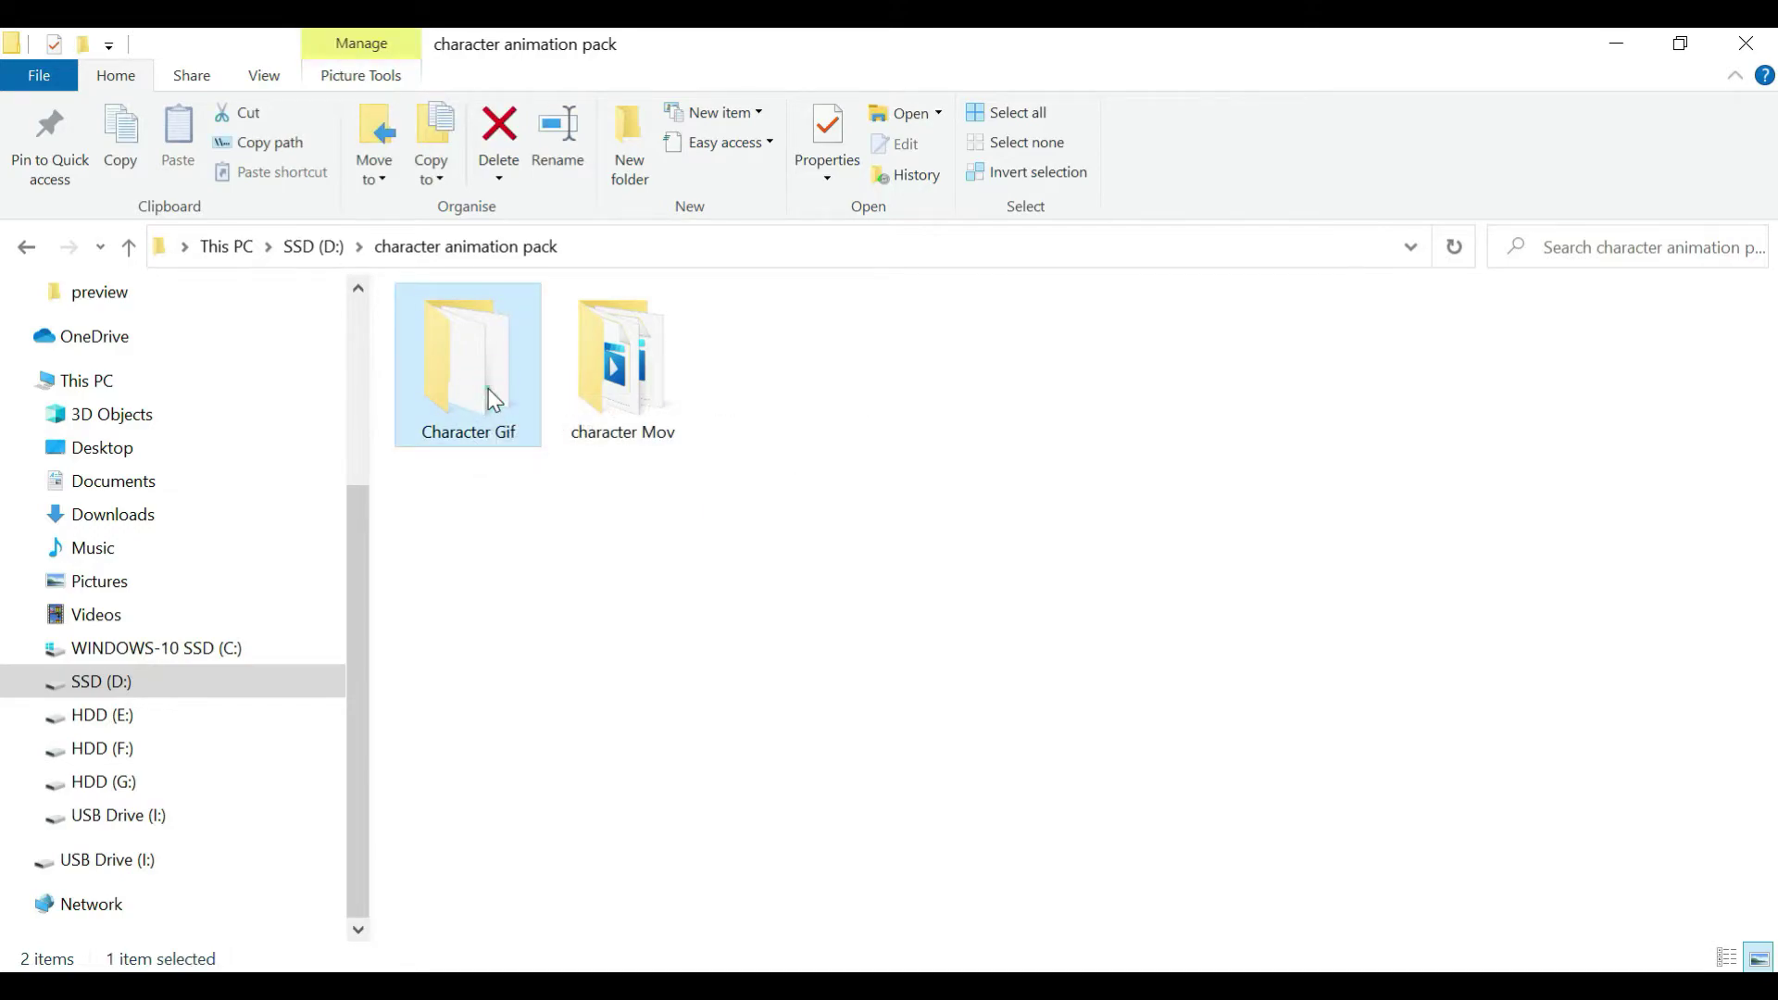
double_click(488, 396)
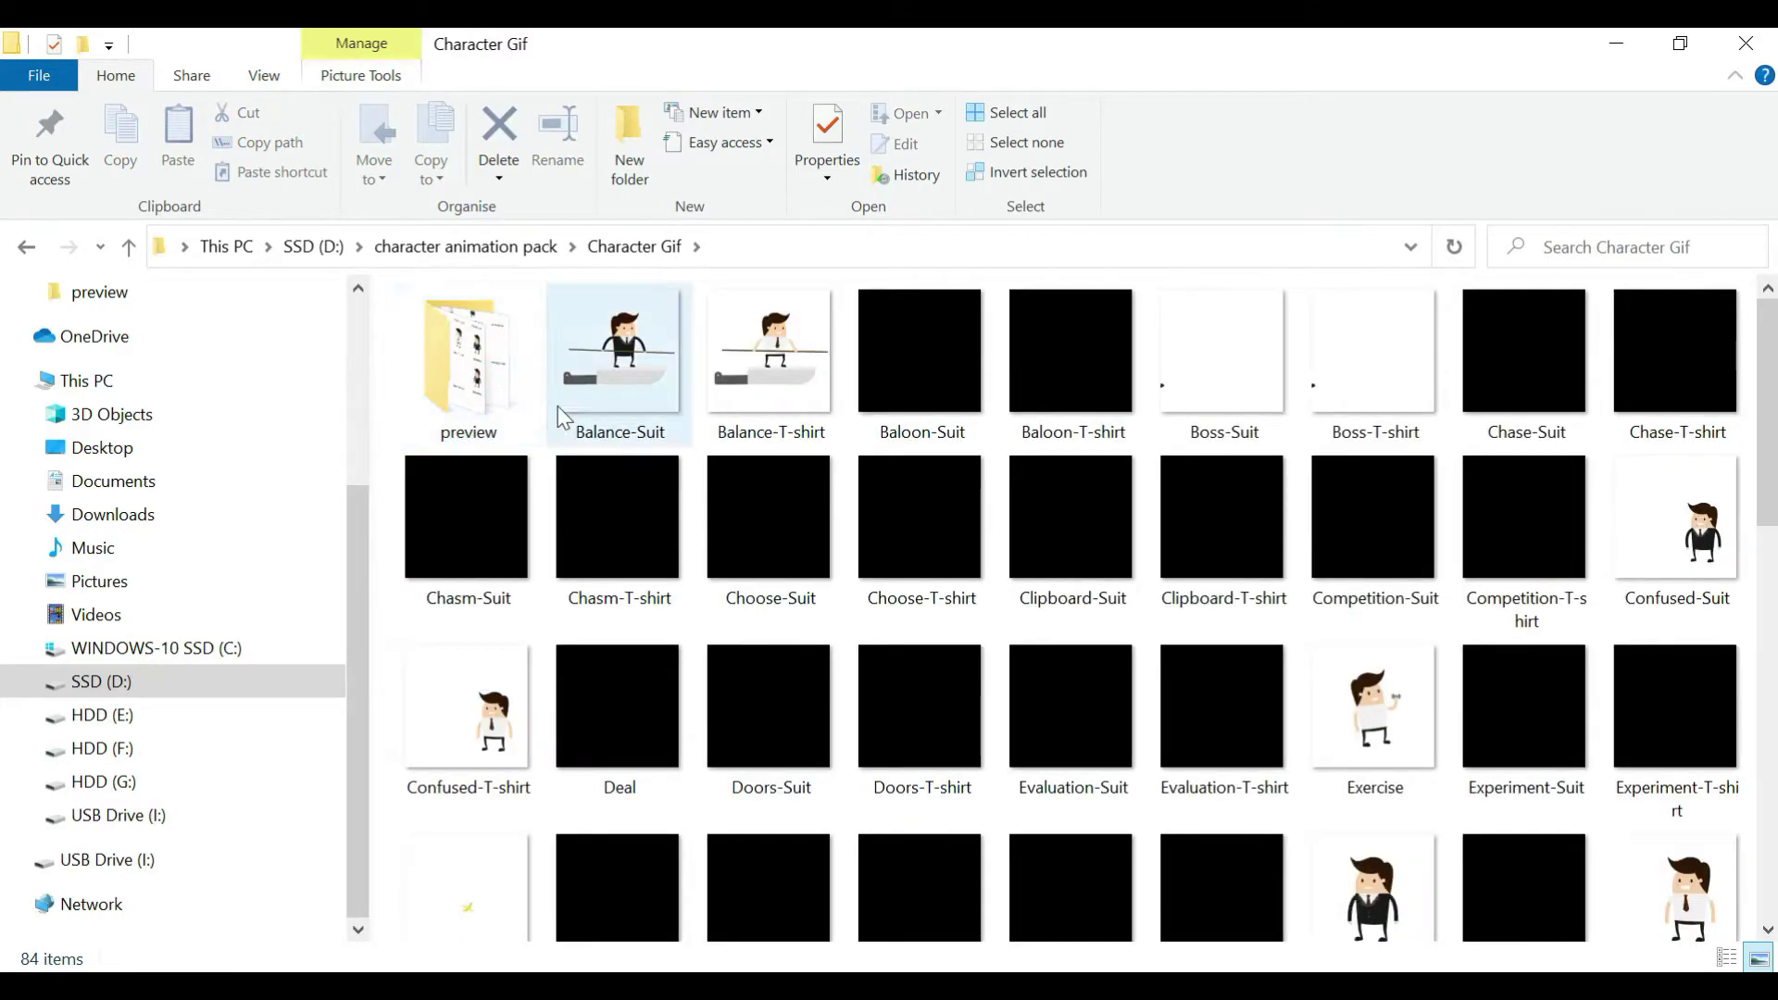
scroll(558, 403, "down", 5)
scroll(560, 411, "down", 5)
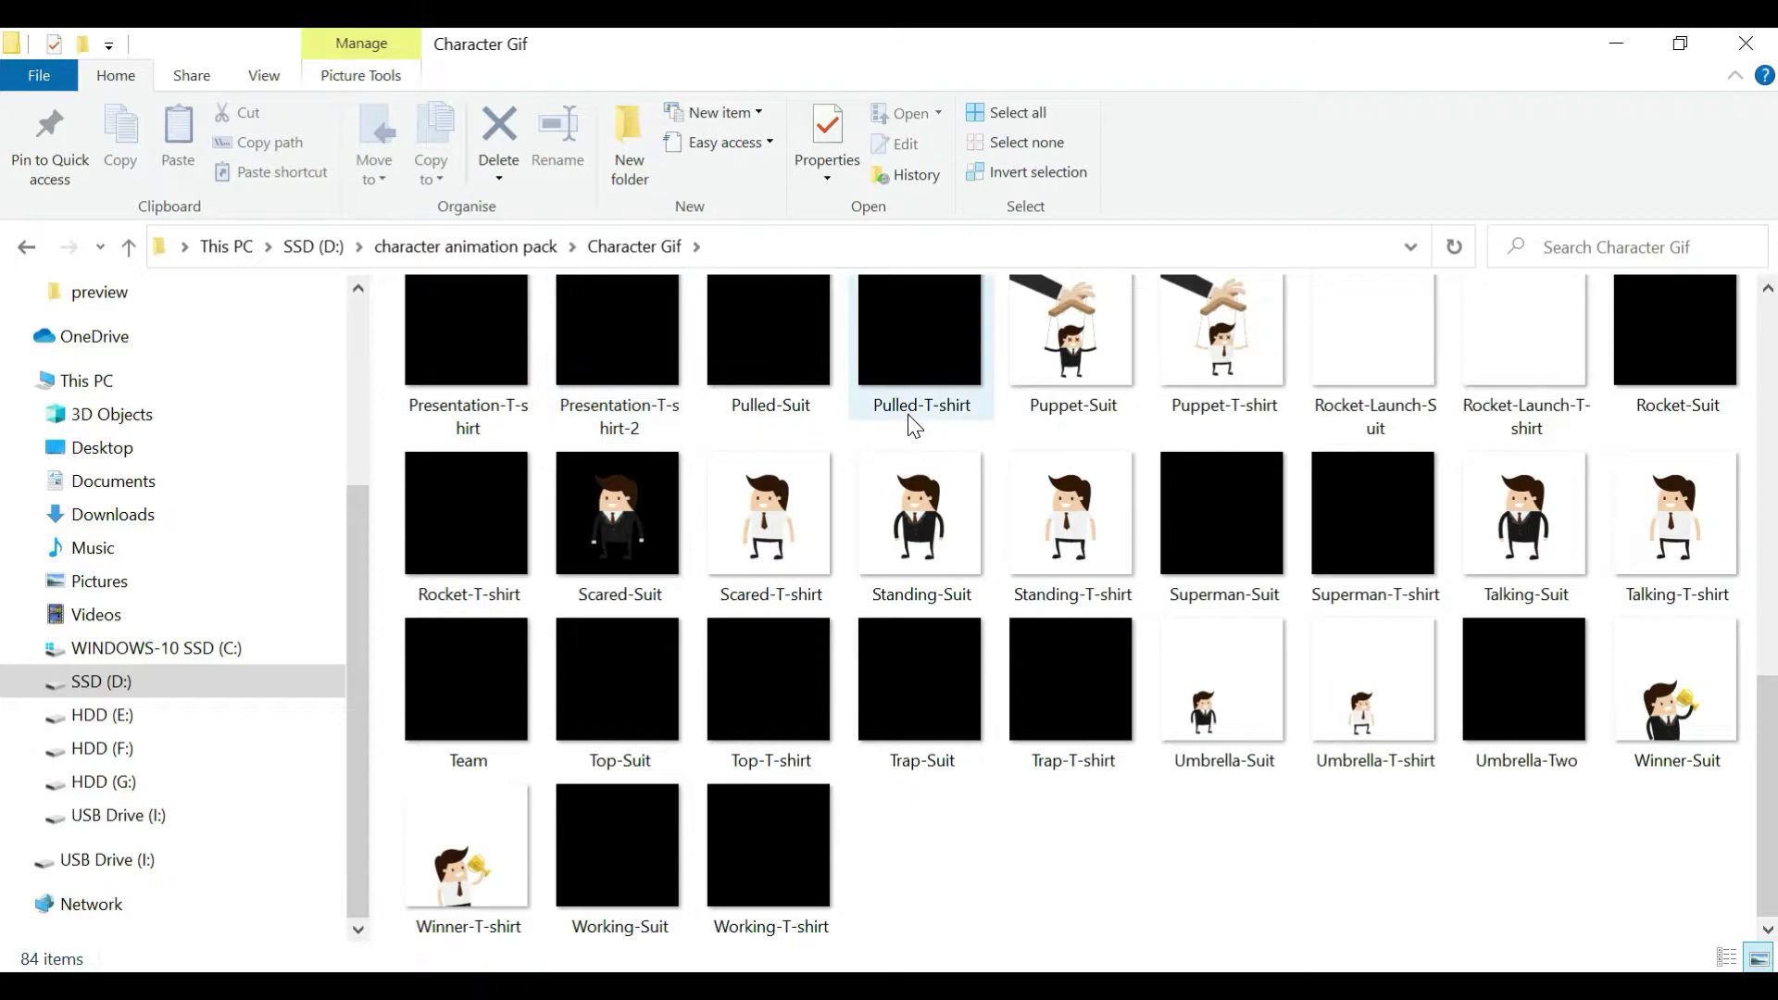
scroll(909, 417, "up", 5)
scroll(909, 418, "up", 2)
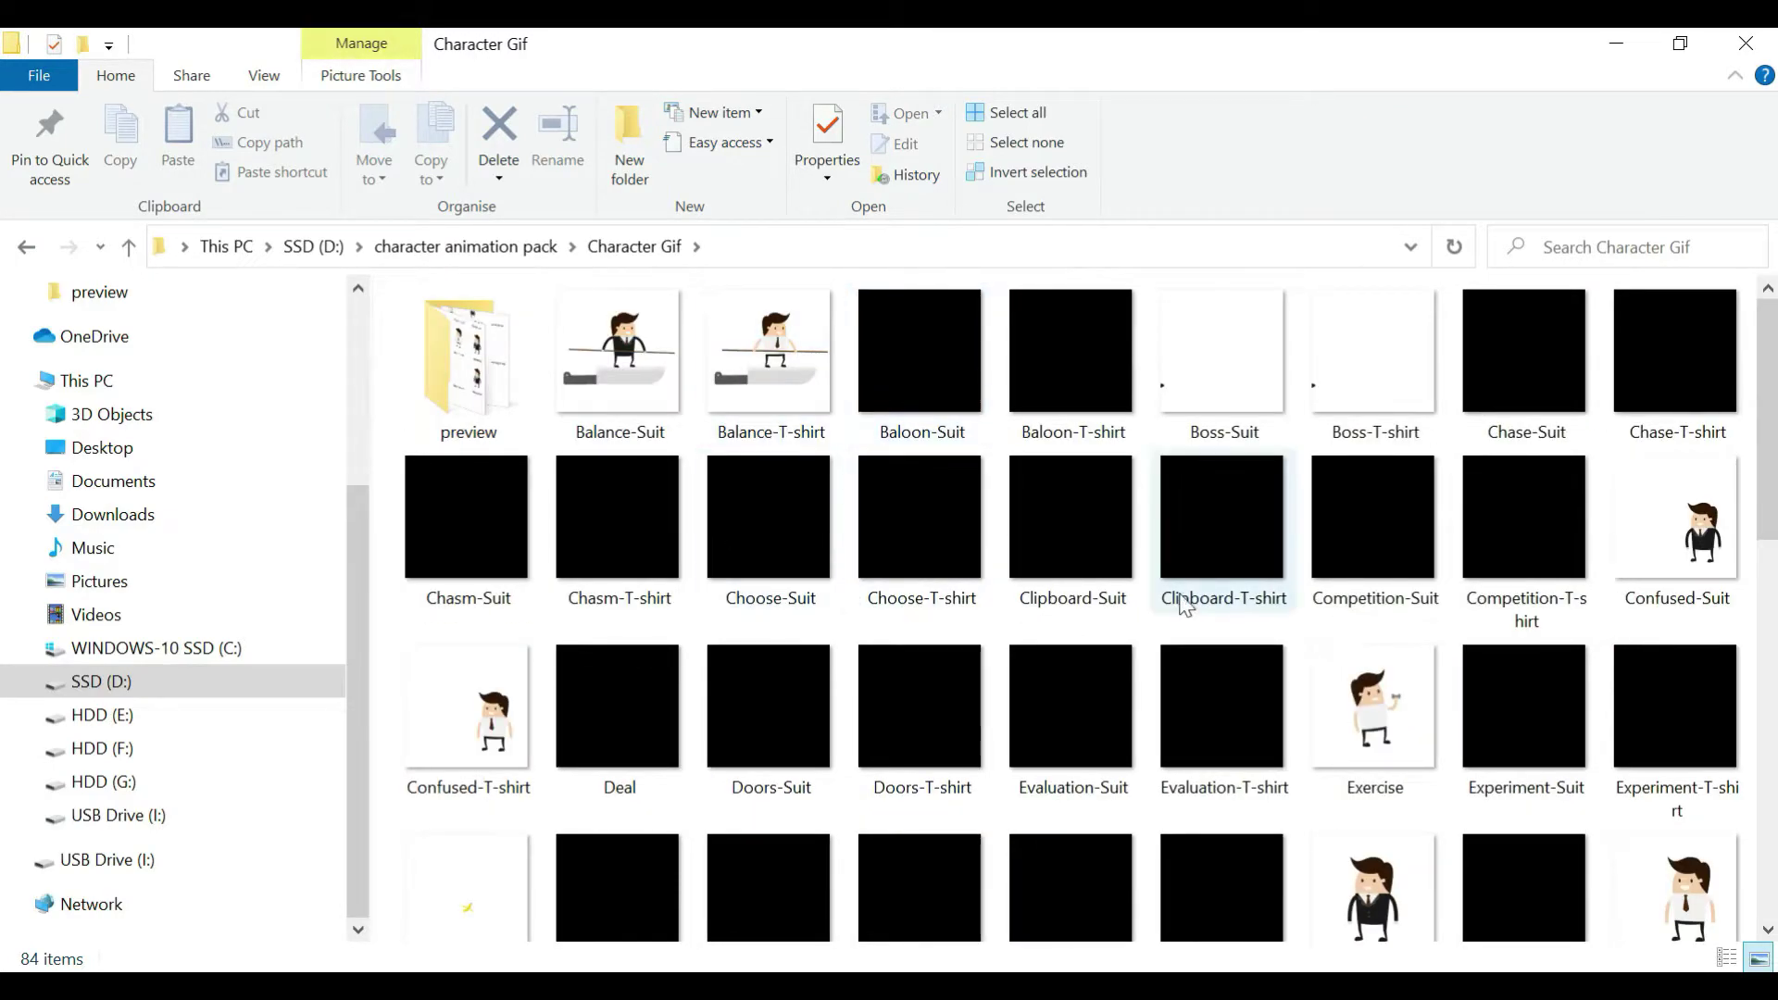
scroll(1015, 605, "down", 5)
scroll(1023, 604, "down", 2)
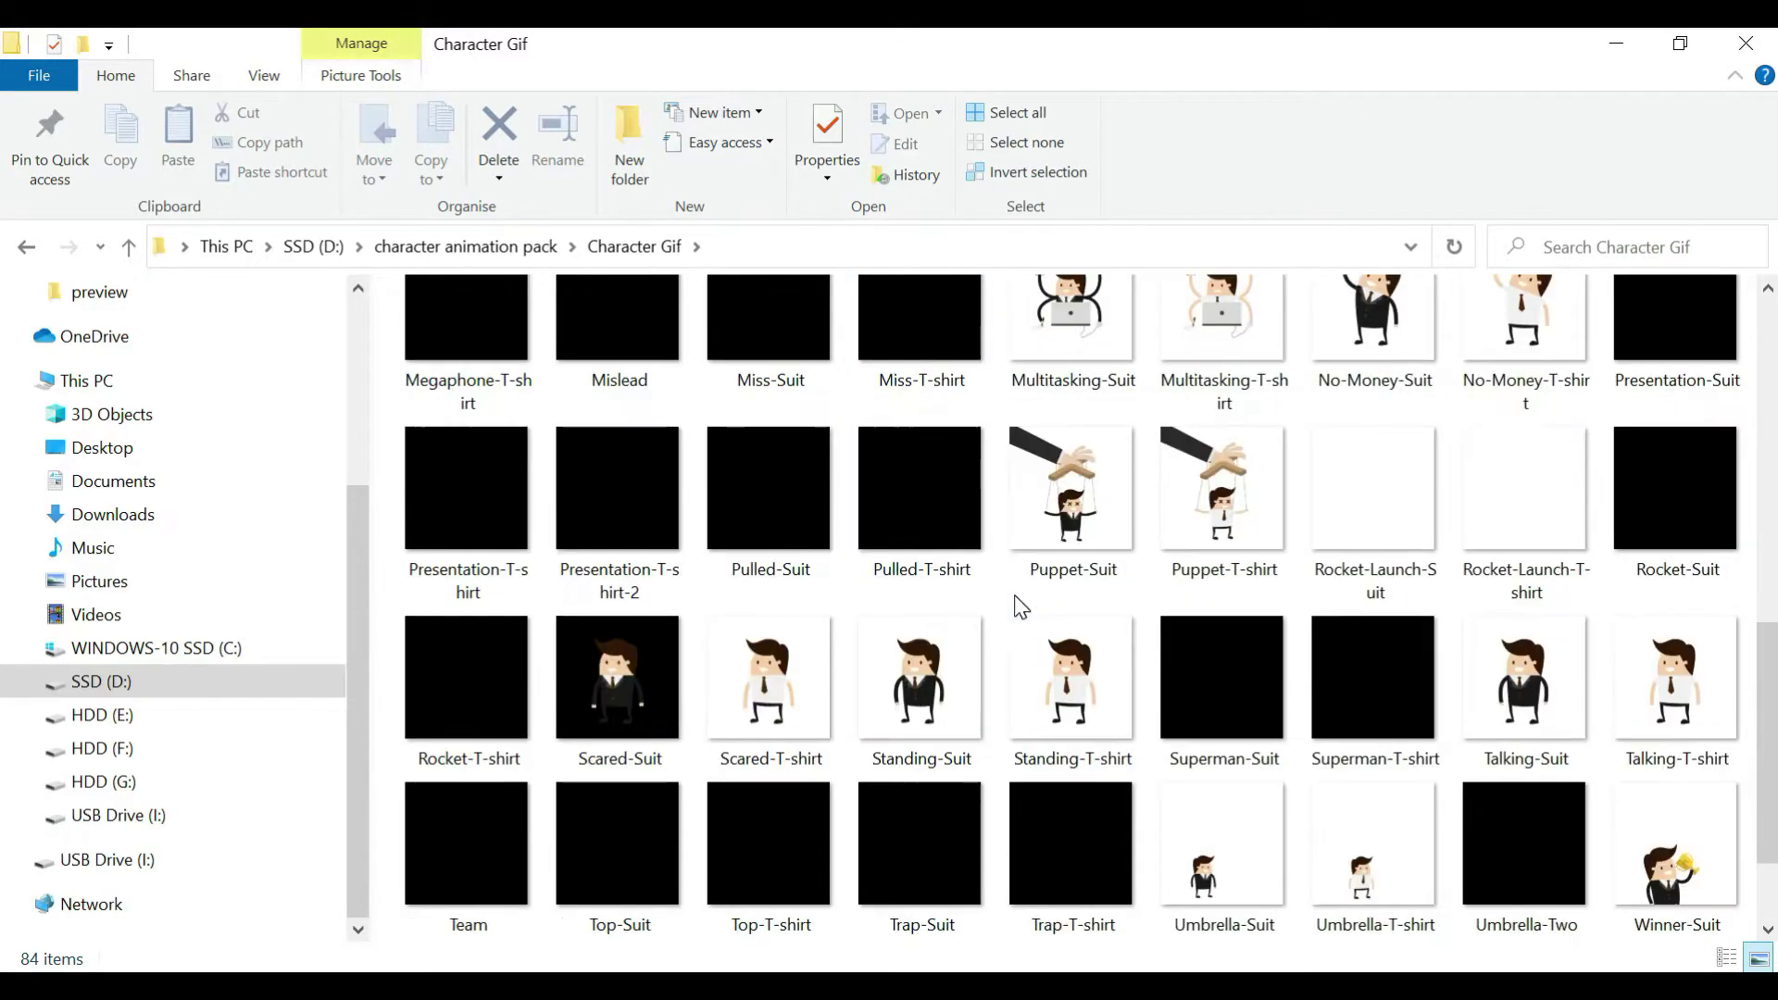
scroll(1023, 603, "up", 7)
double_click(481, 386)
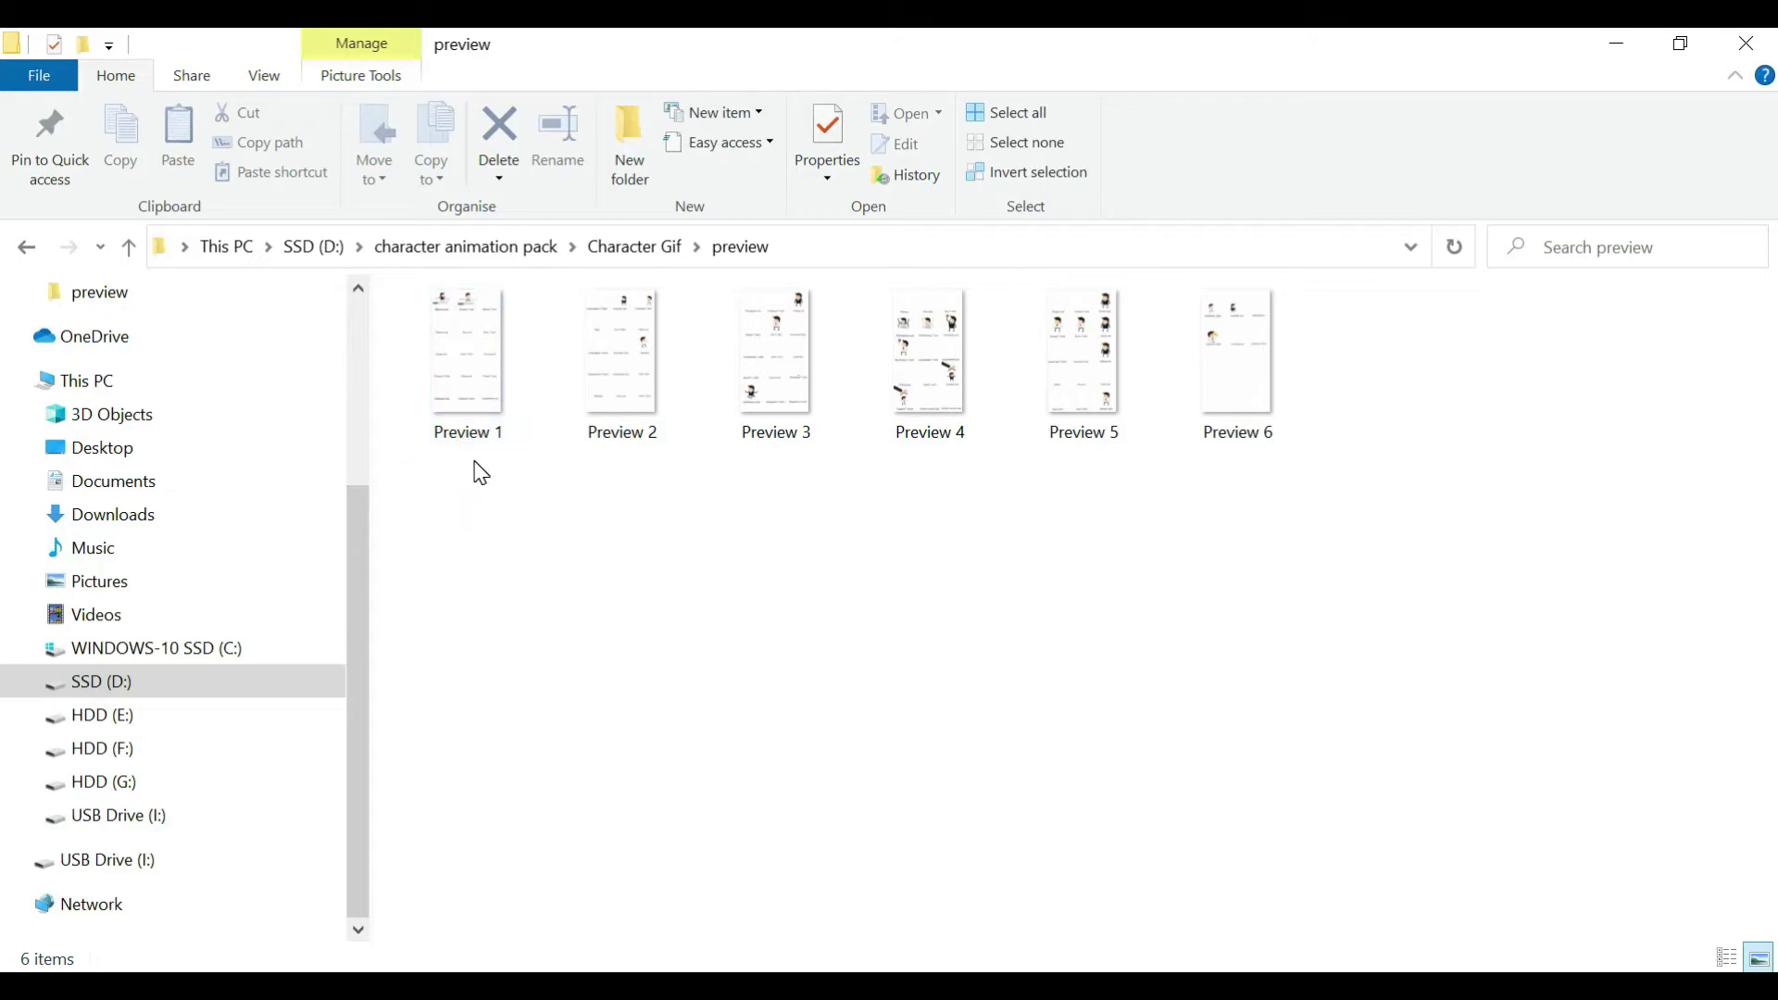
View the Preview 3 sheet, then return to the Character Gif folder.
left_click(777, 399)
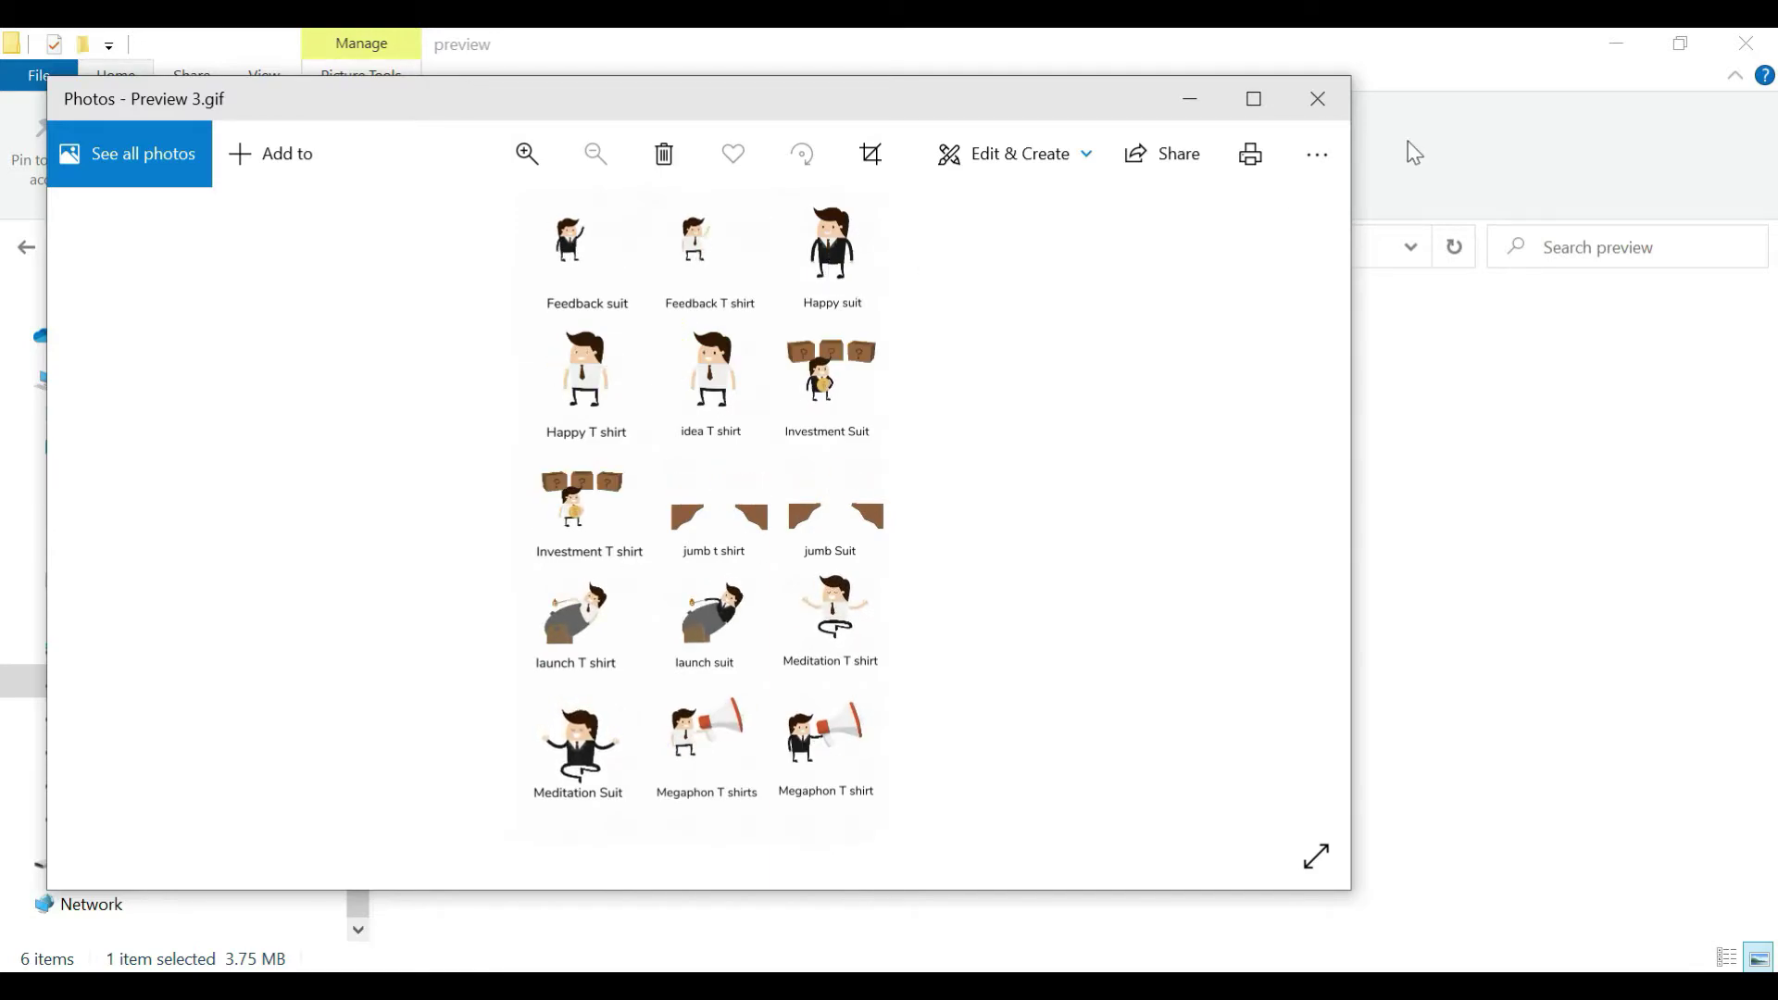
left_click(1317, 98)
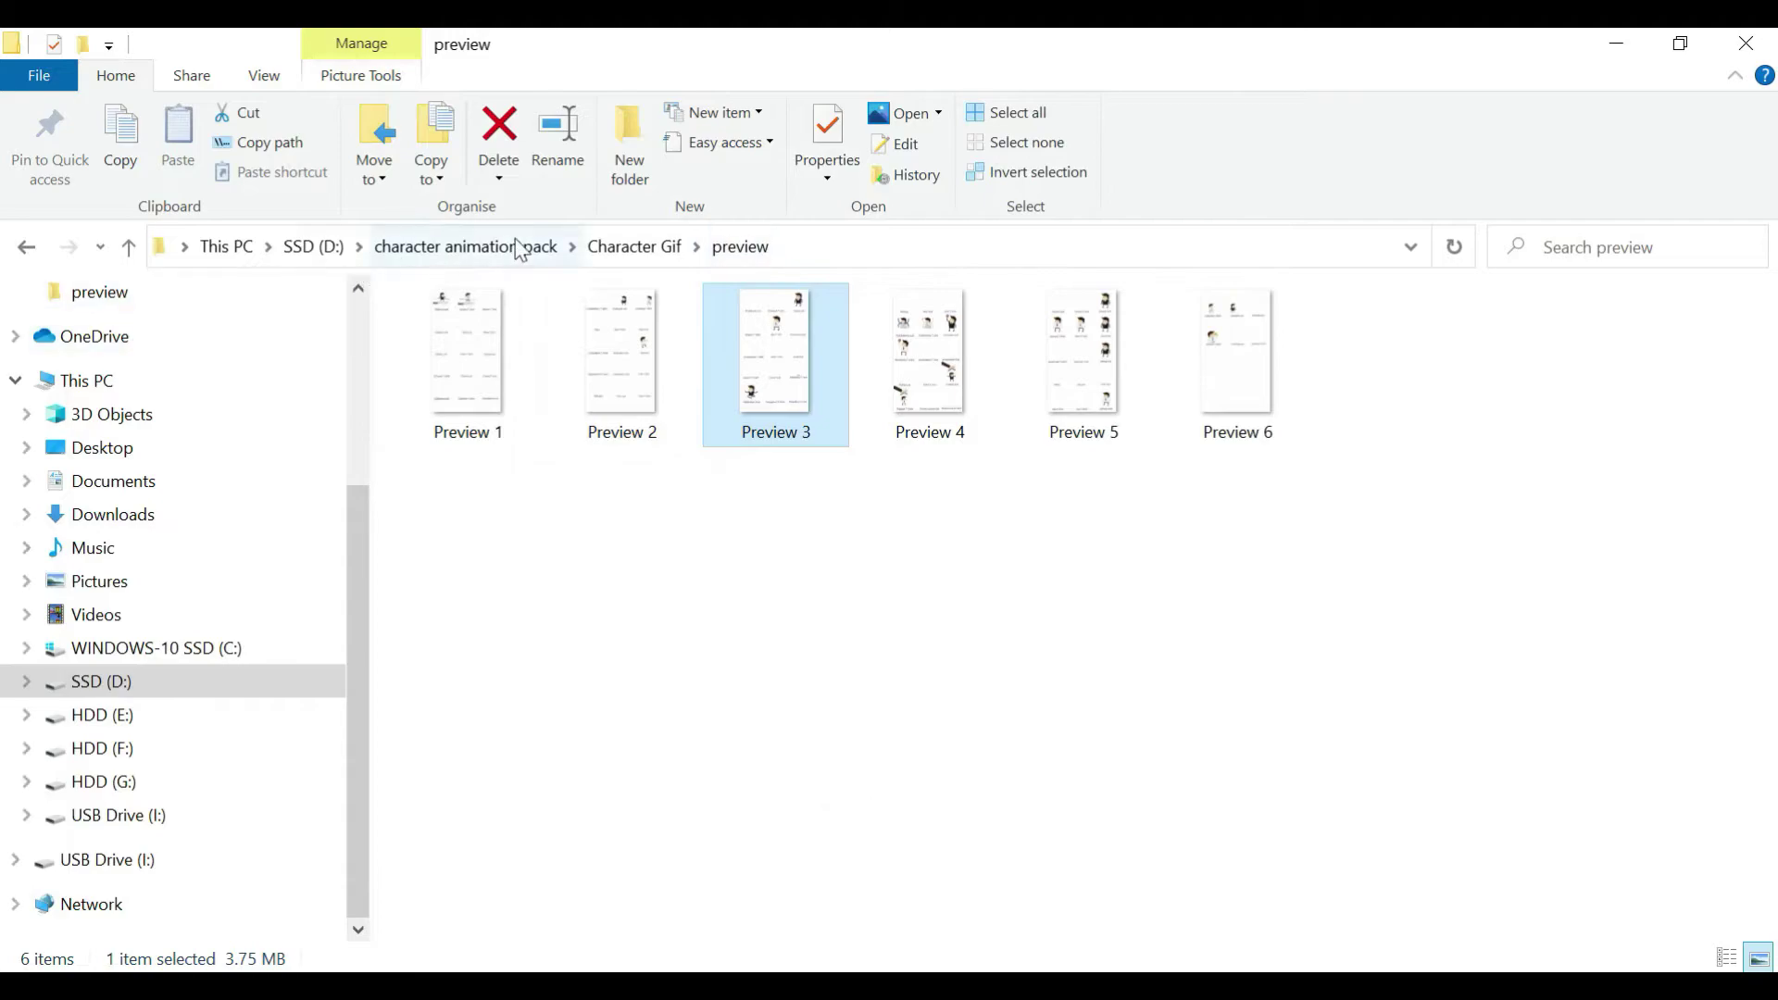
left_click(628, 247)
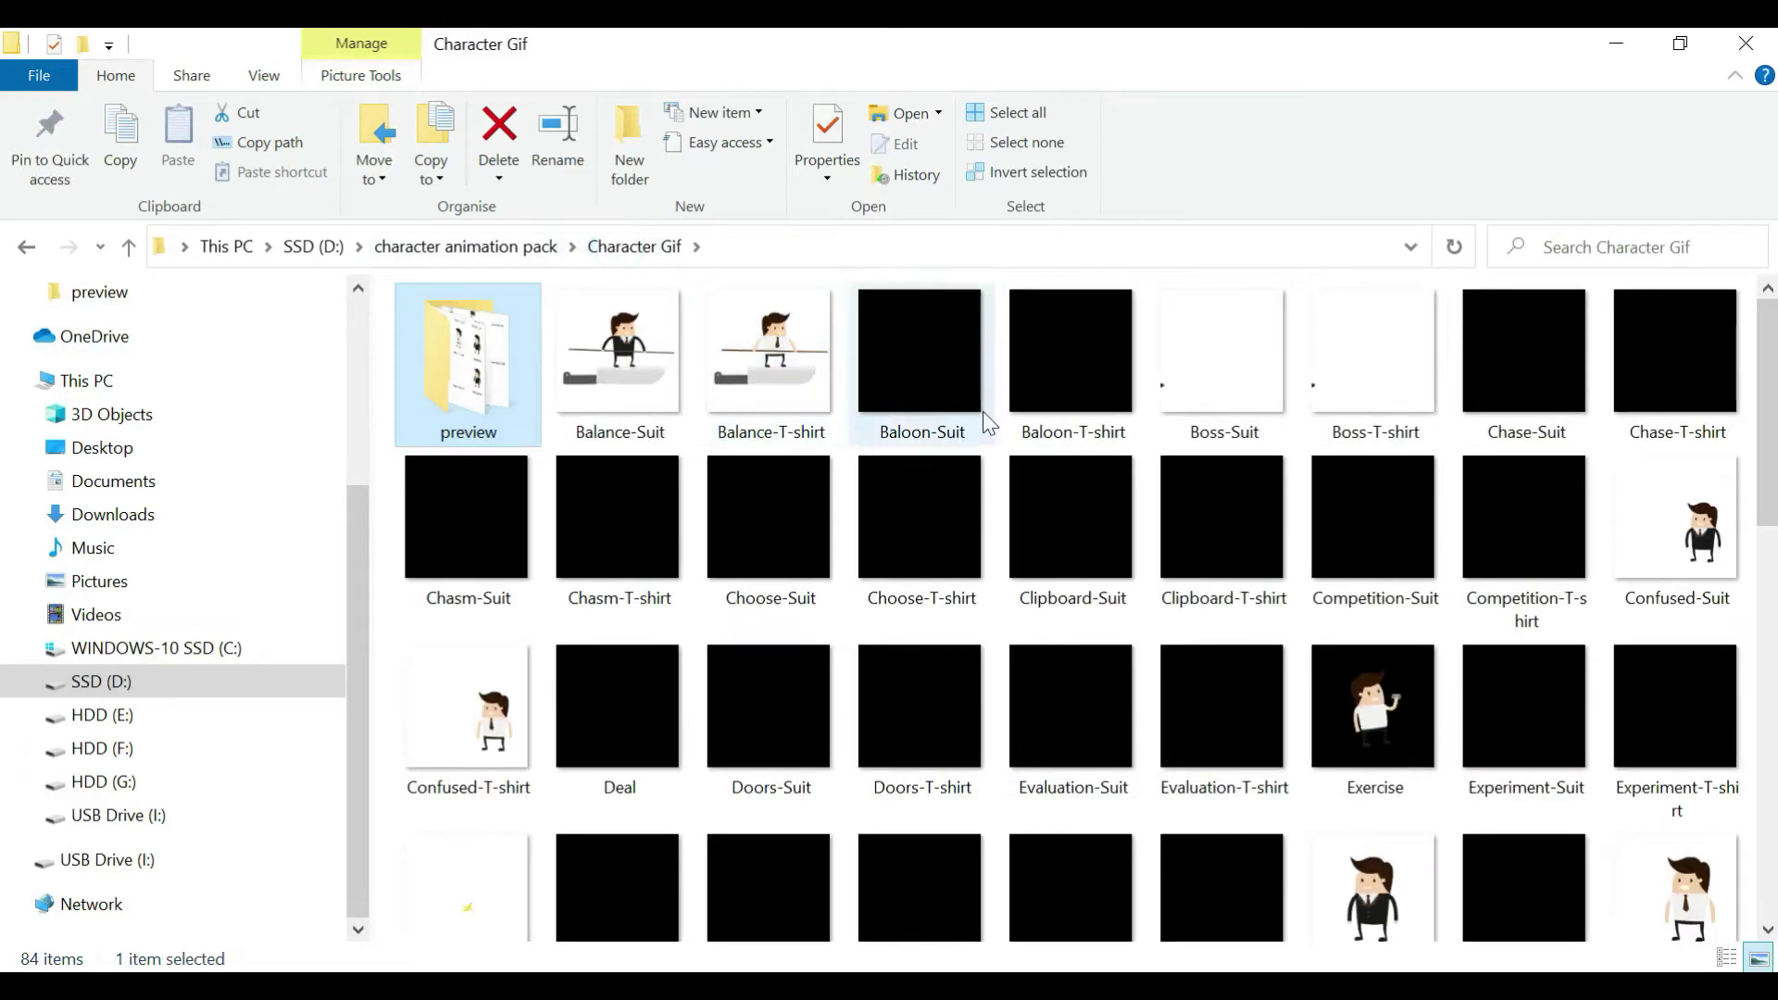
Search the folder for 'happy' and view the Happy-Suit GIF.
key("ctrl+e")
type("ha")
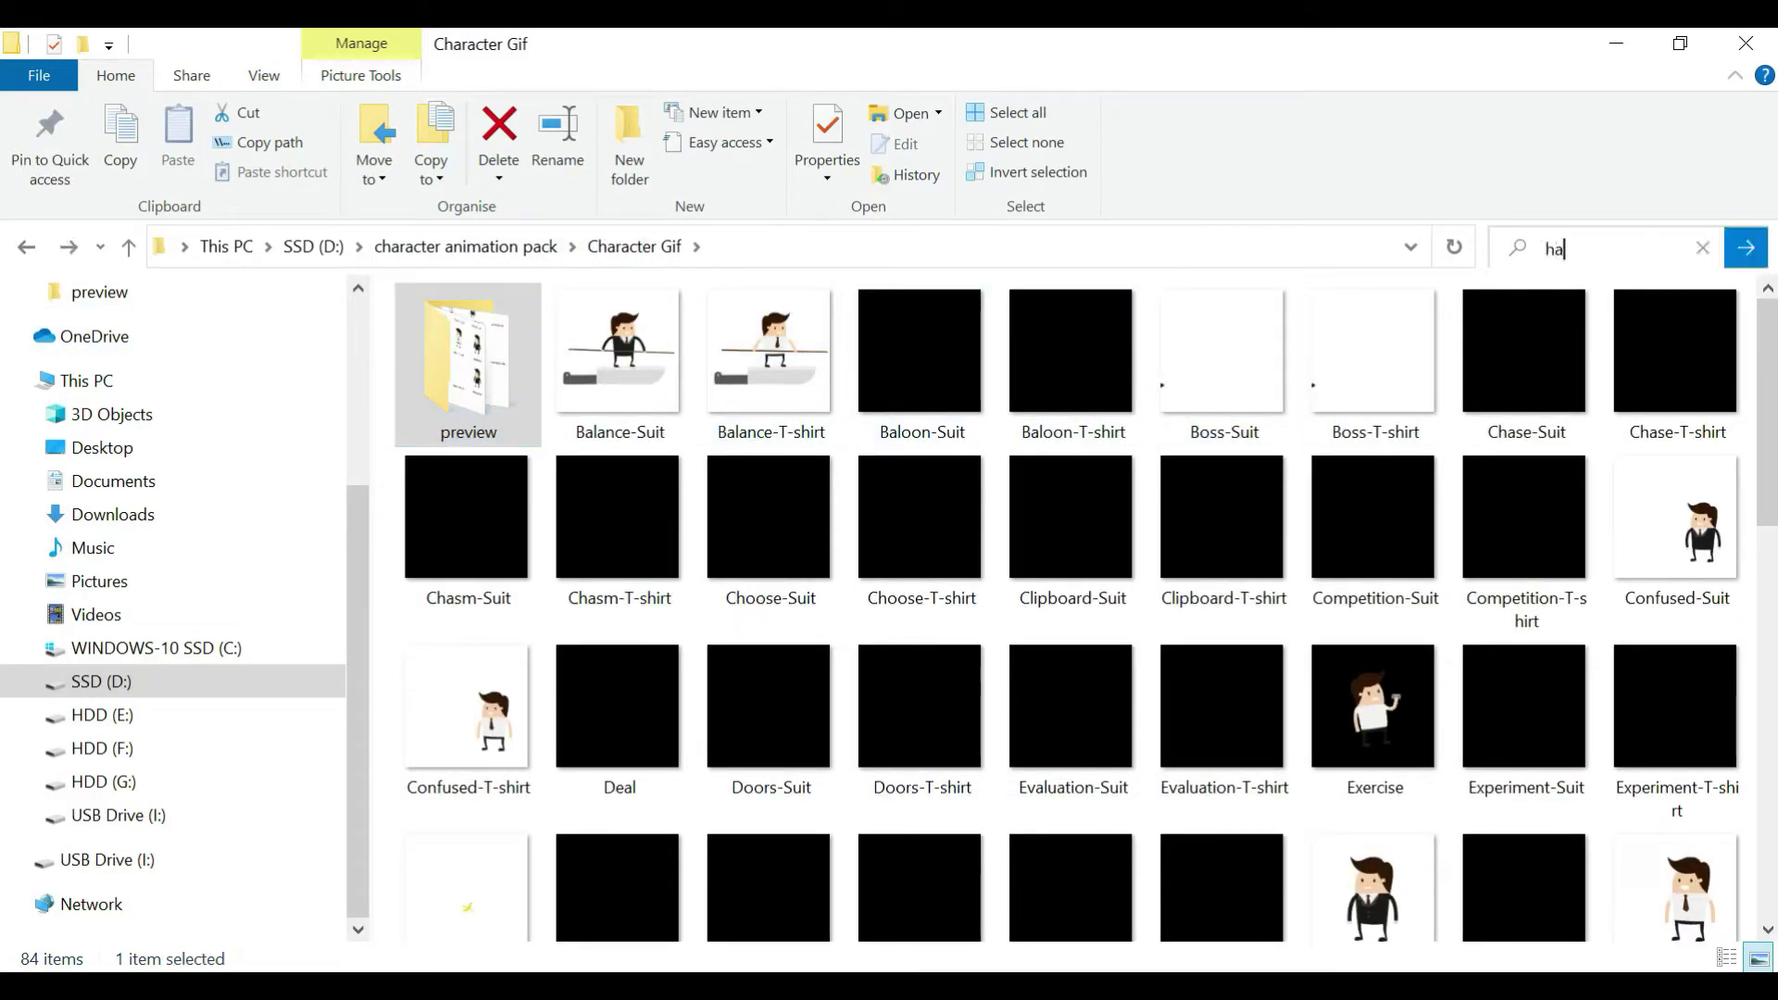
type("ppy")
key("Return")
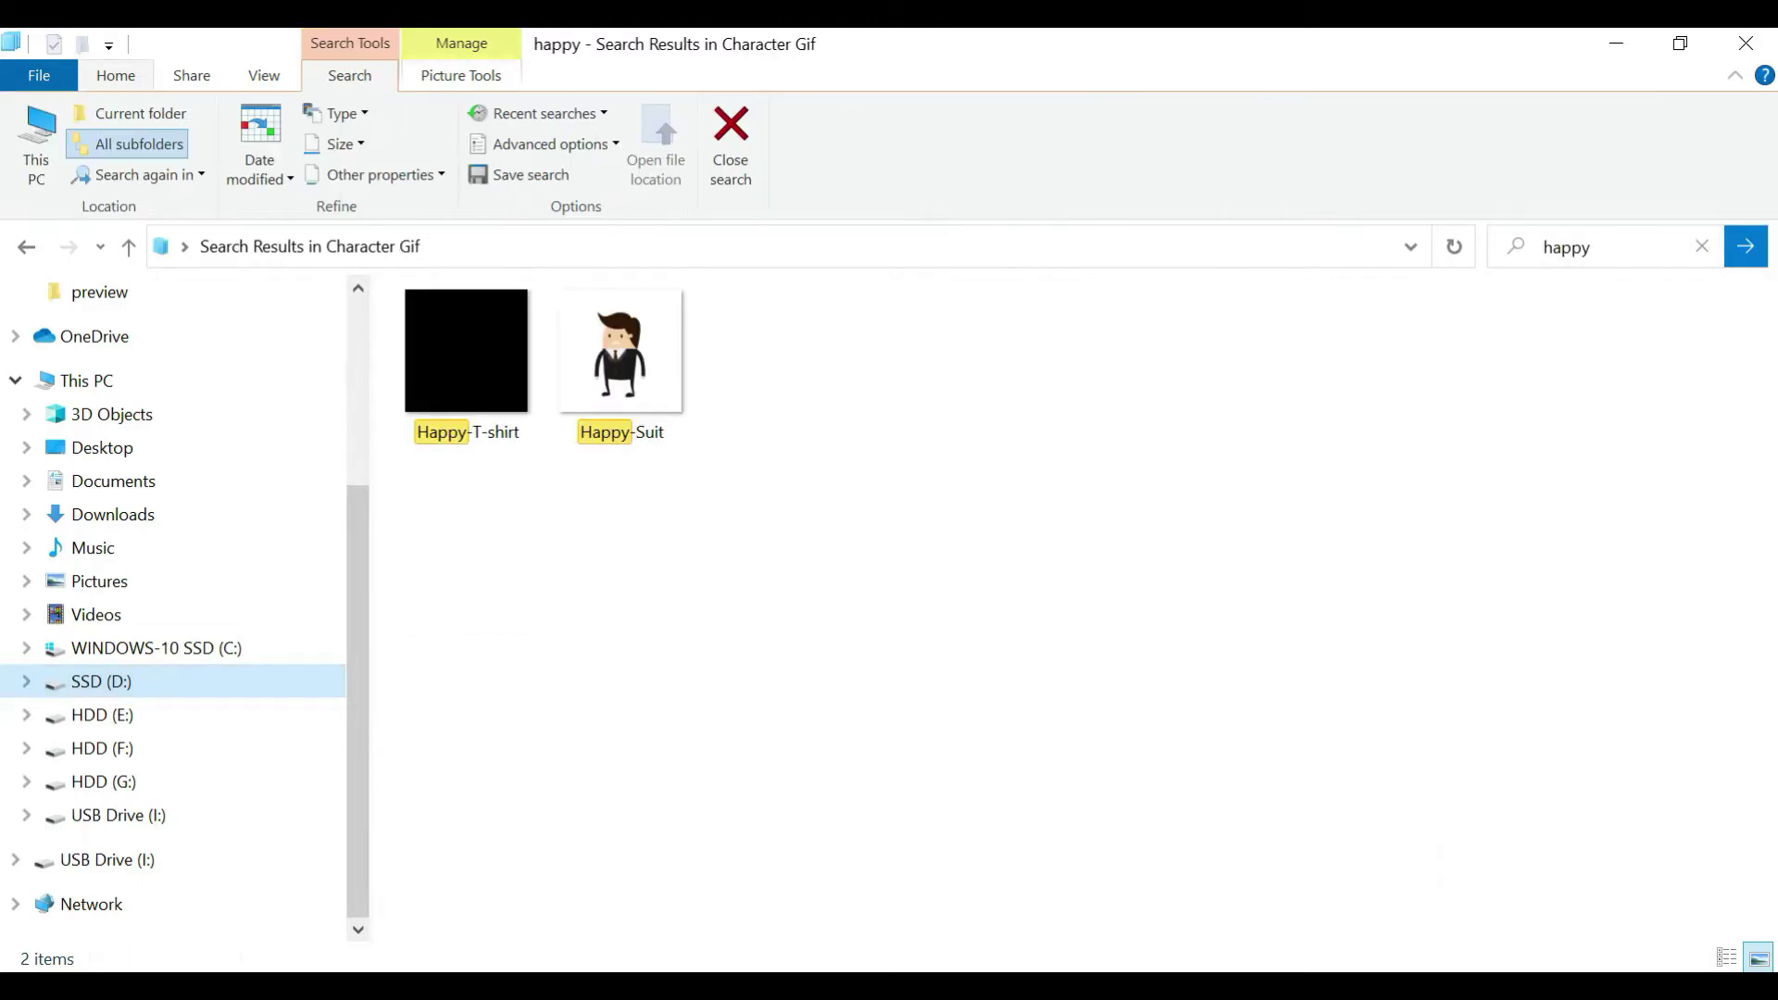
left_click(643, 508)
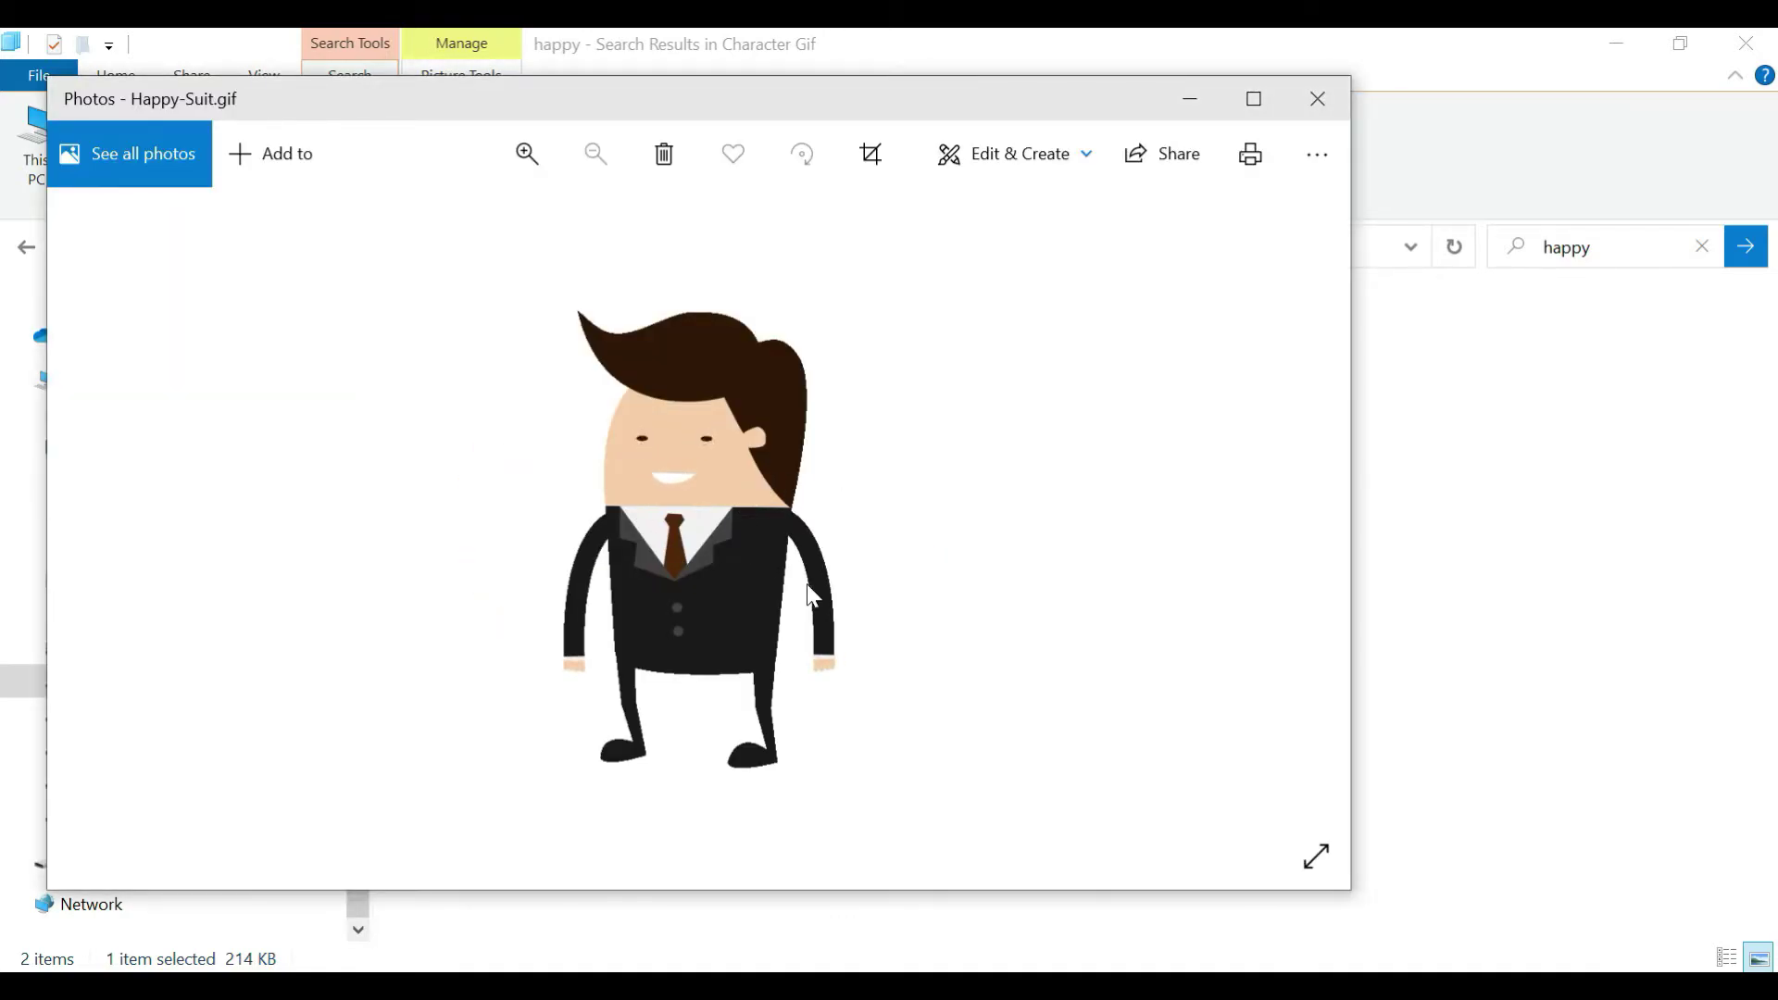
left_click(1318, 98)
left_click(427, 399)
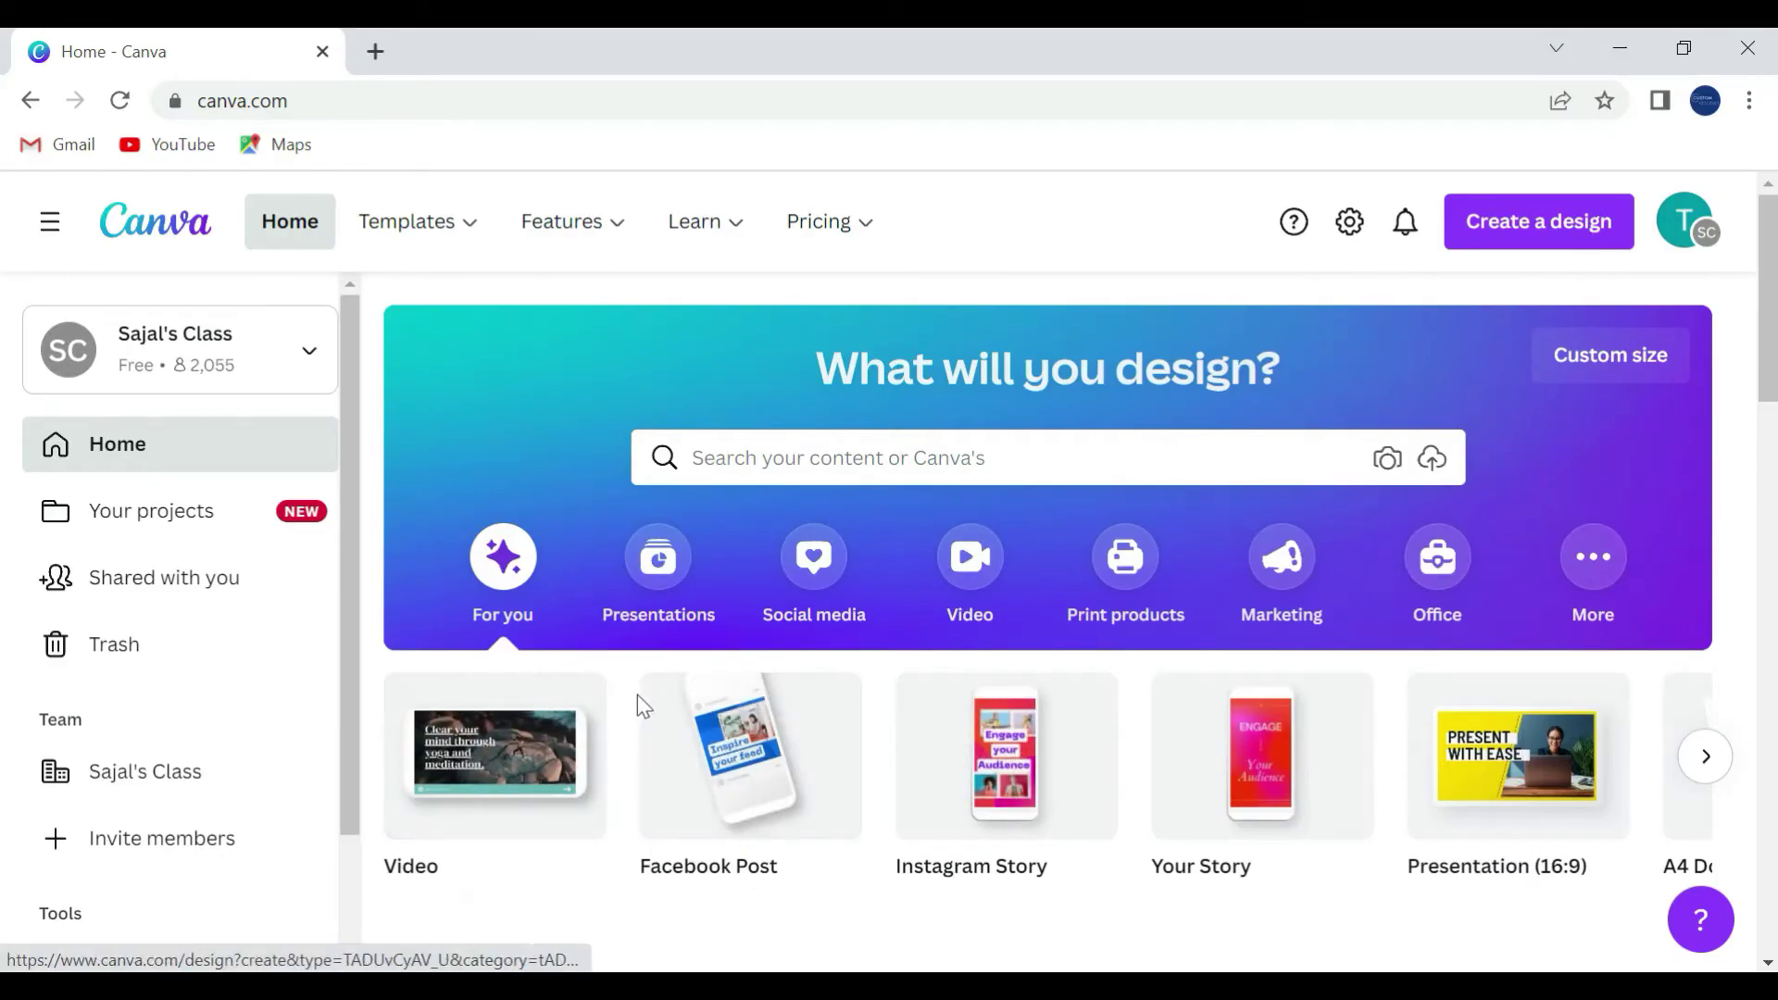
Create a blank Canva video and start uploading media from the Uploads panel.
left_click(480, 753)
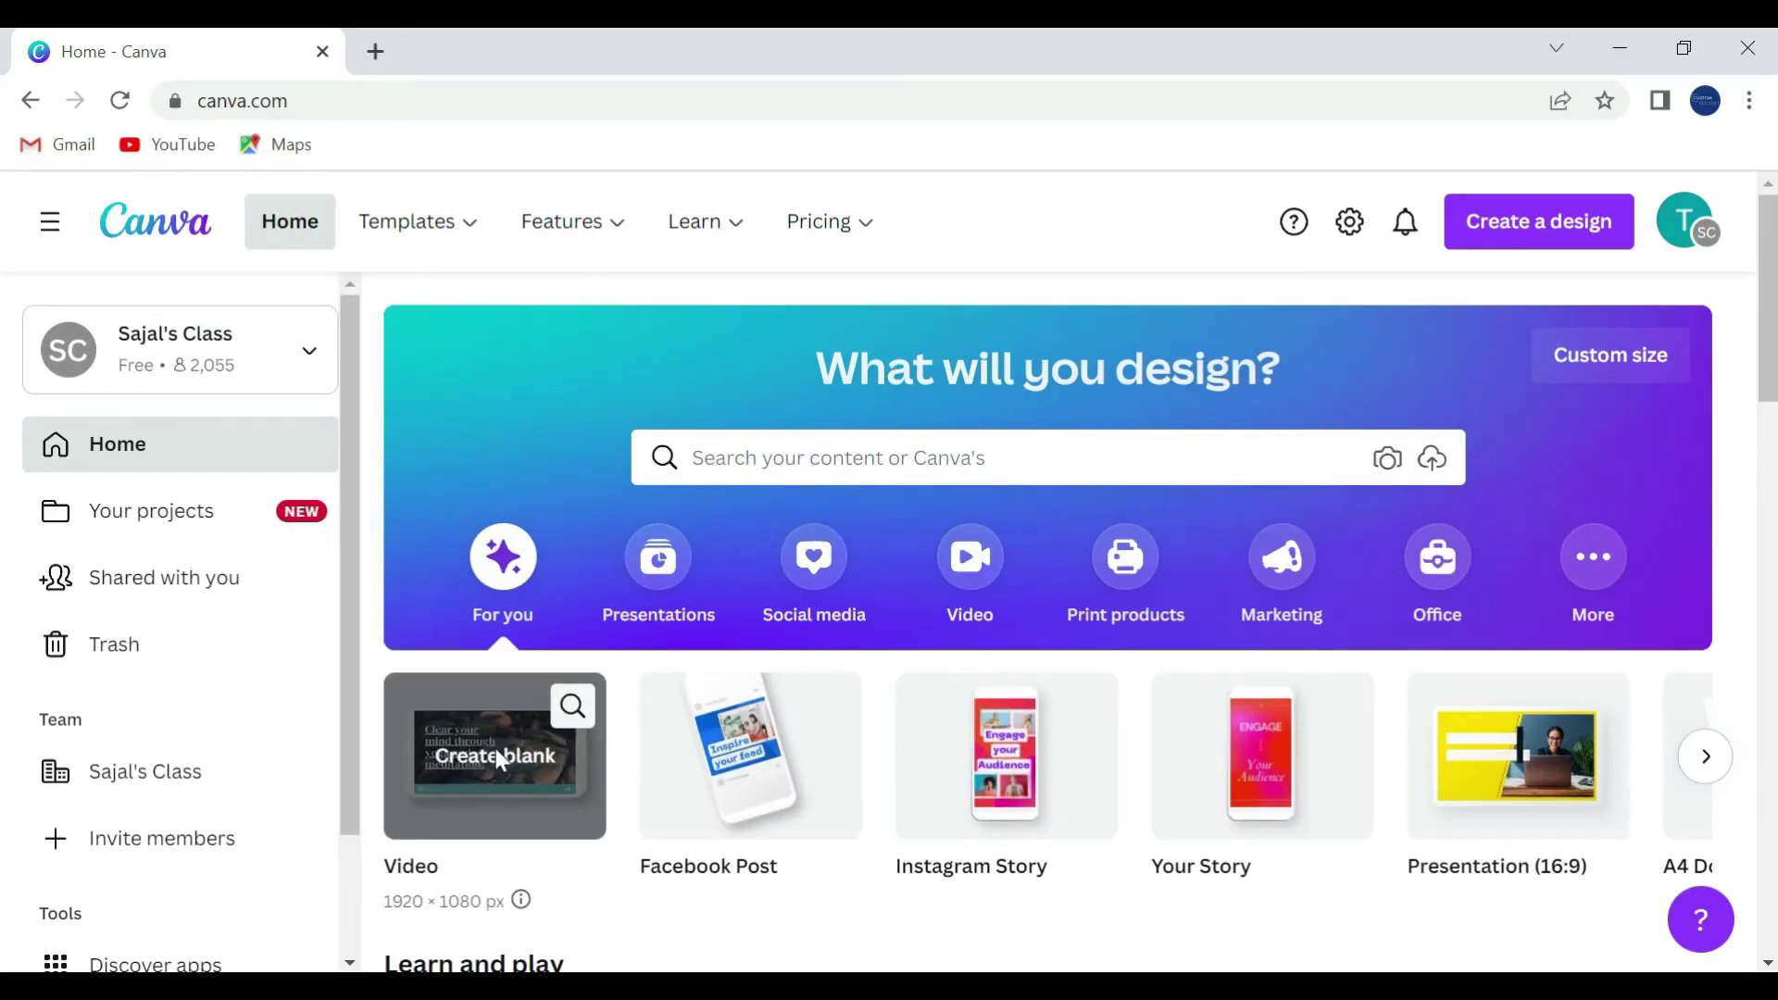
left_click(86, 499)
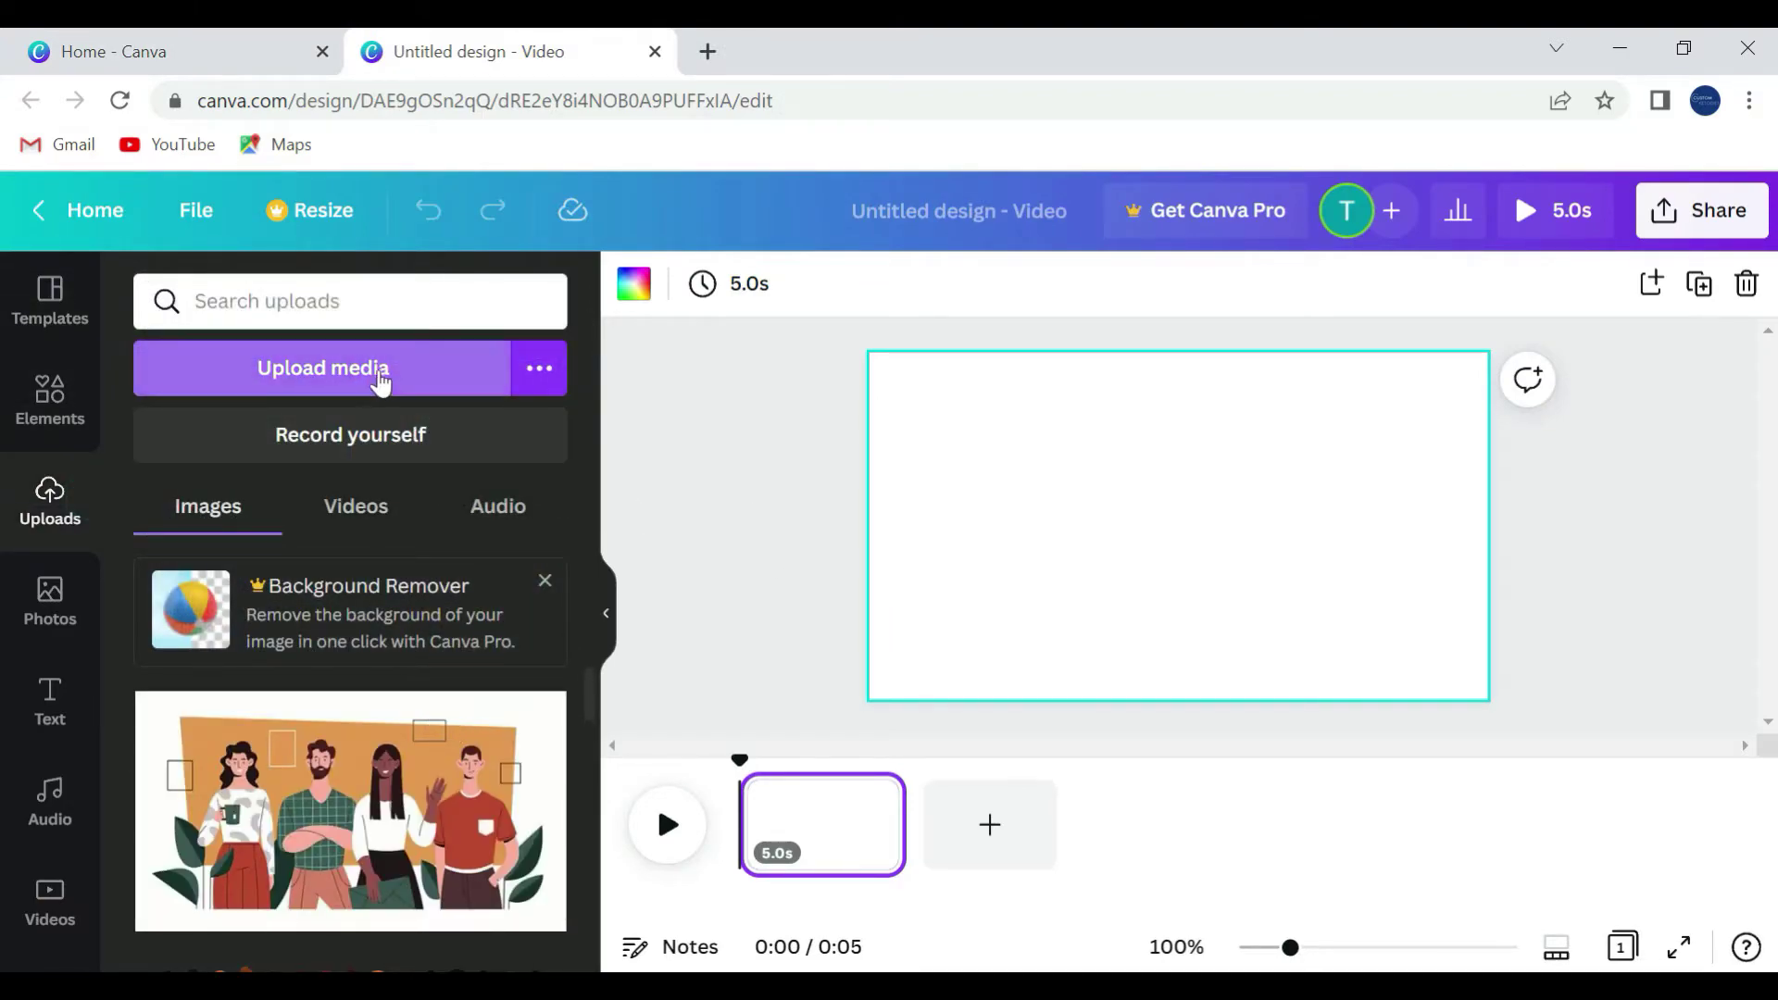
left_click(369, 385)
scroll(798, 403, "up", 1)
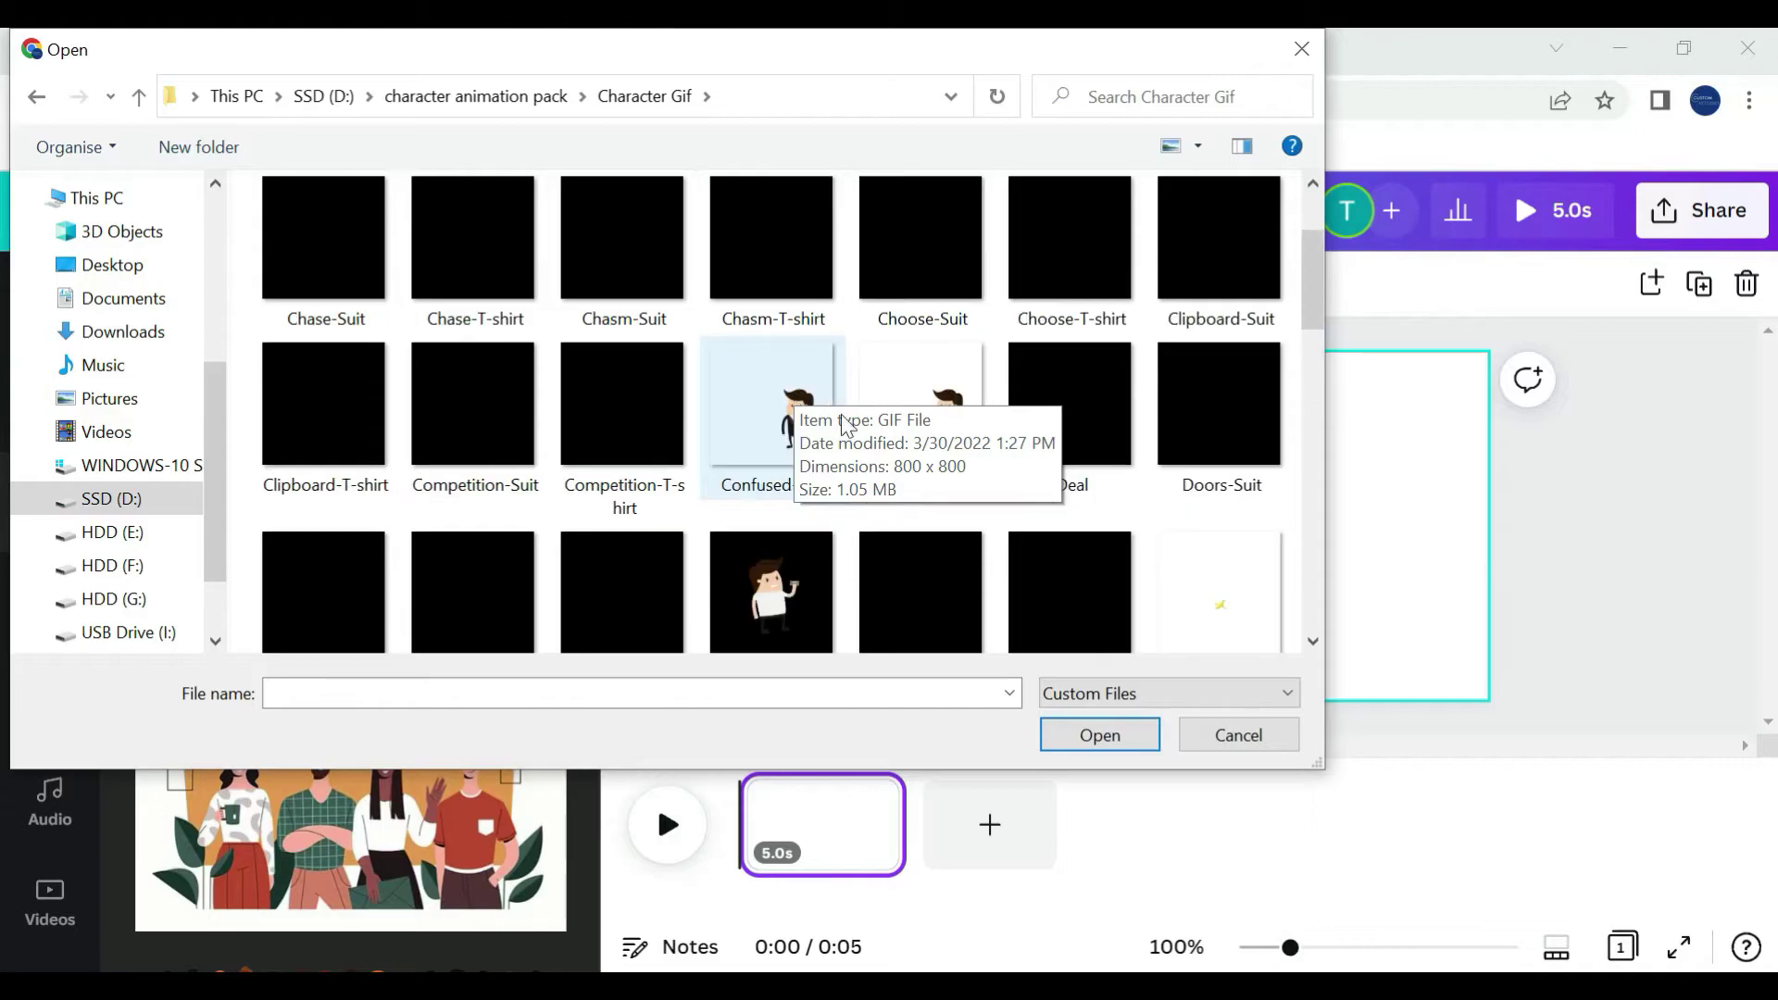
Upload the Confused-Suit GIF to page one and make the page background light orange.
left_click(767, 433)
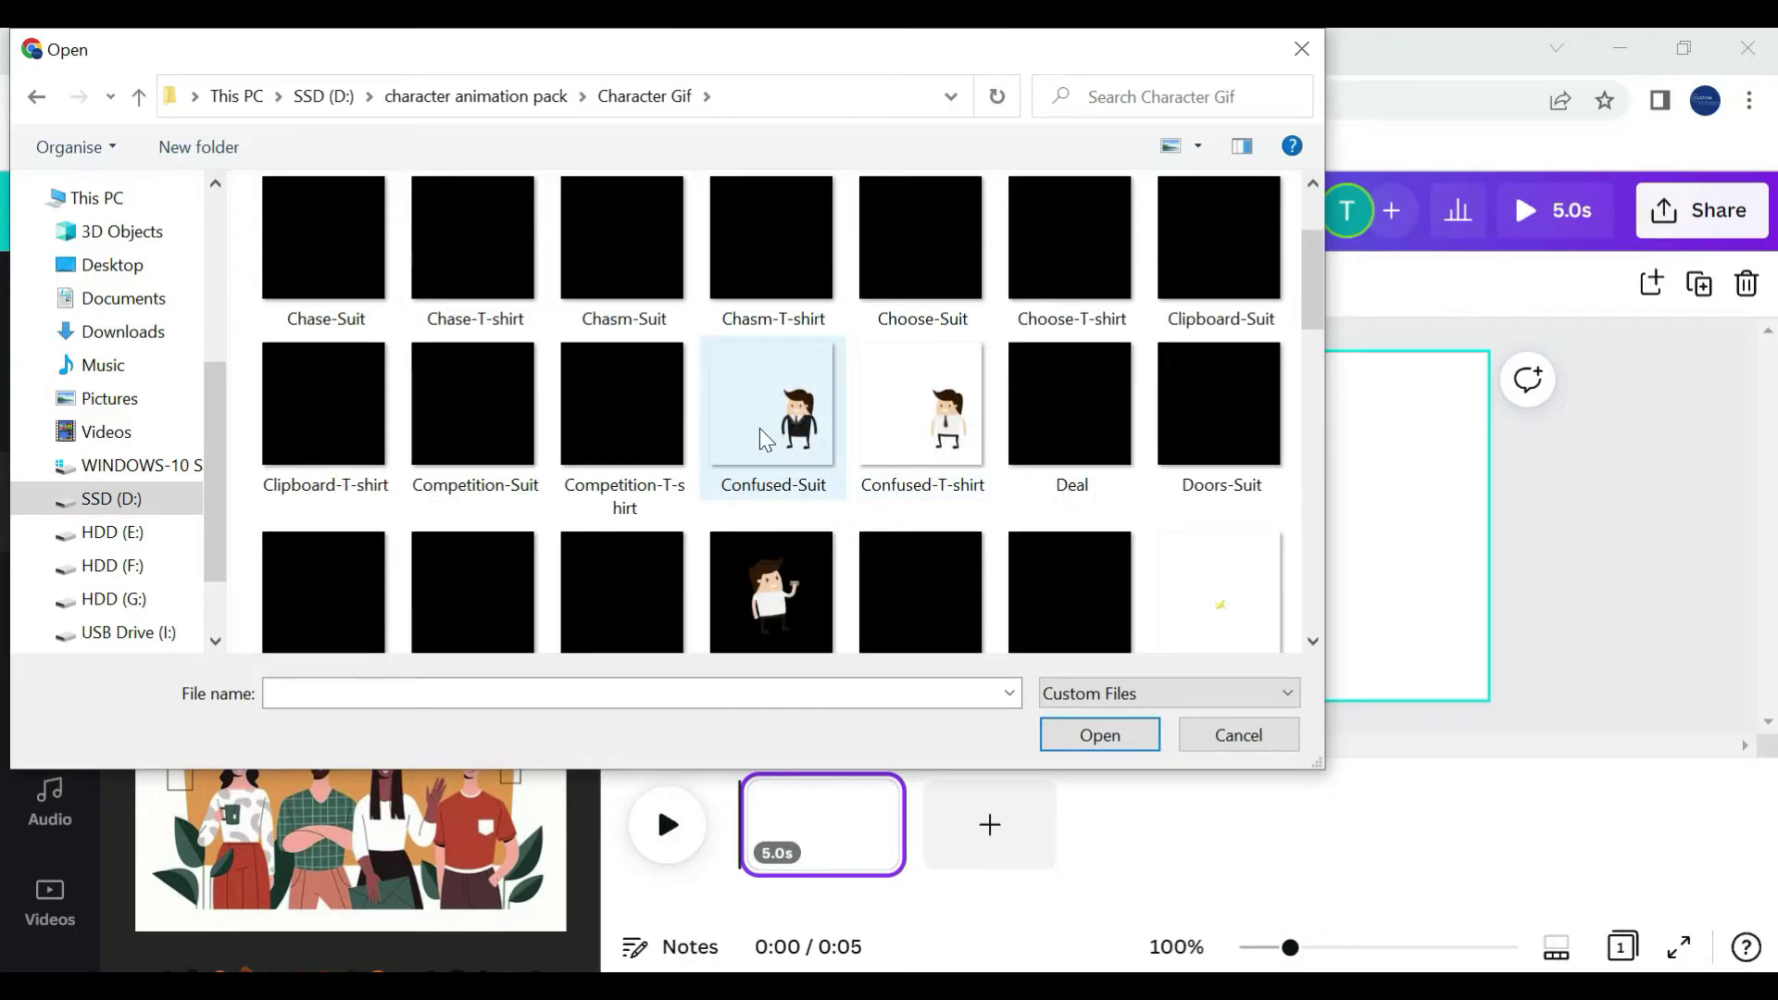
left_click(1074, 730)
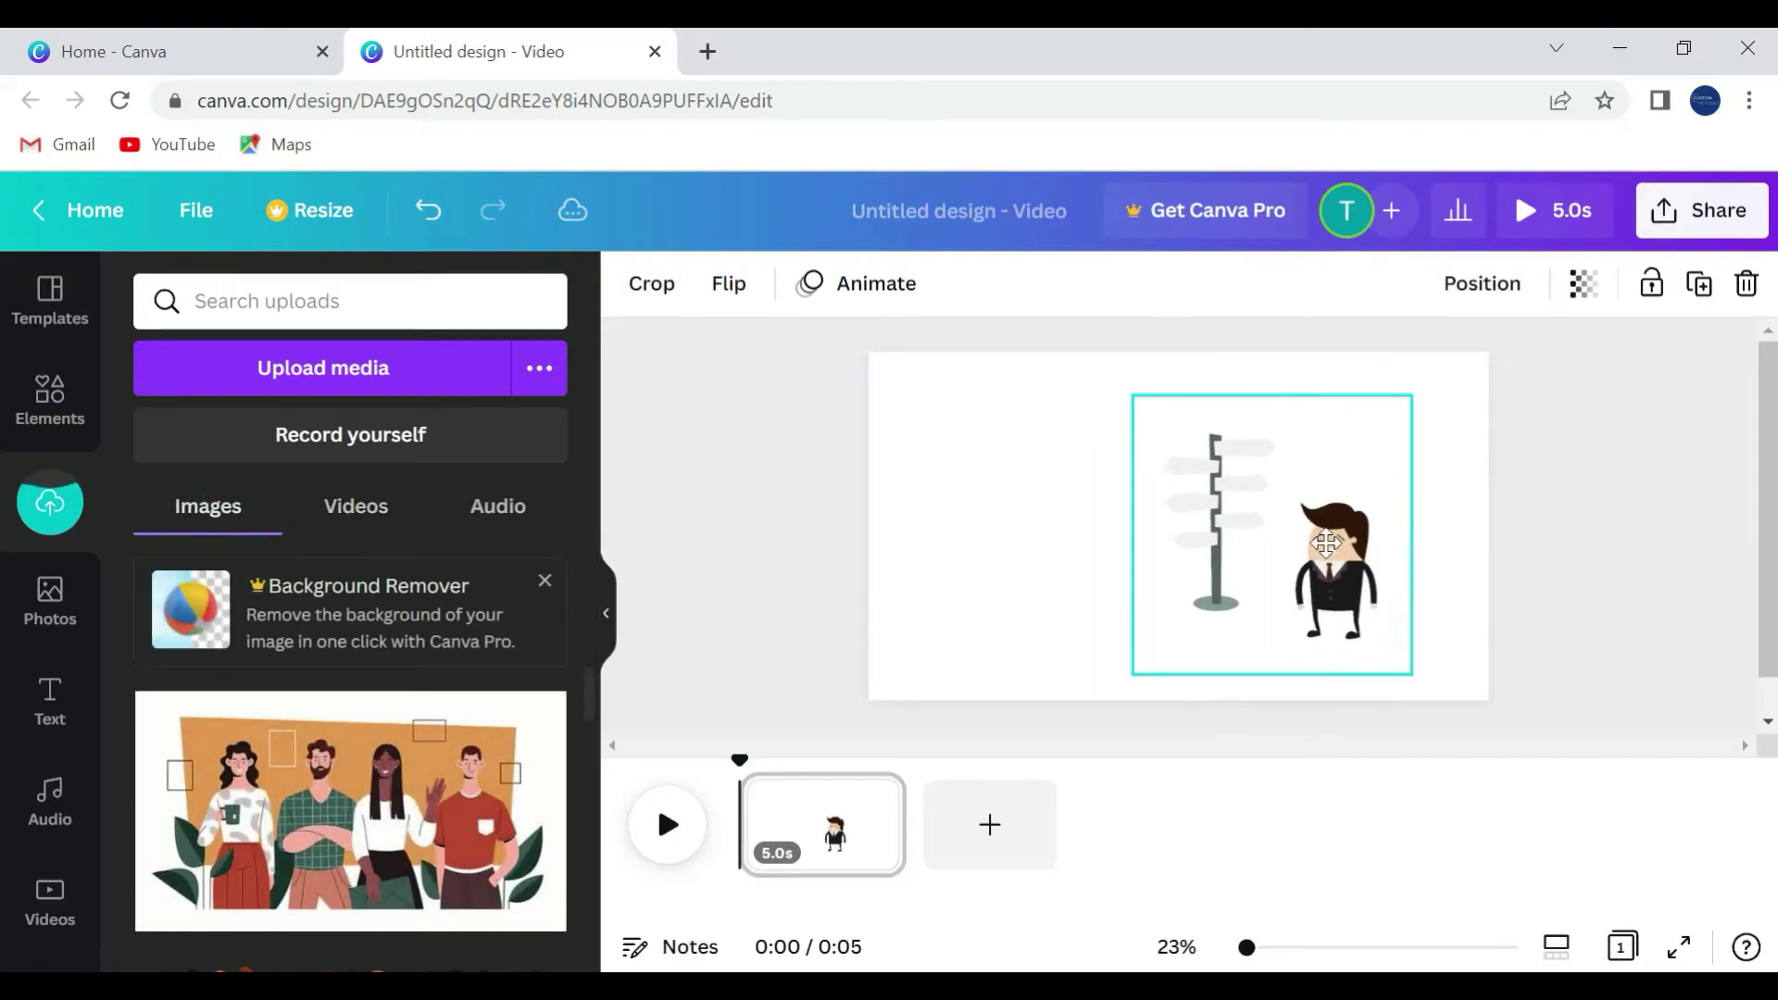
left_click_drag(1327, 545, 1390, 583)
left_click_drag(1210, 436, 1149, 413)
left_click(973, 418)
left_click(635, 284)
scroll(417, 626, "down", 1)
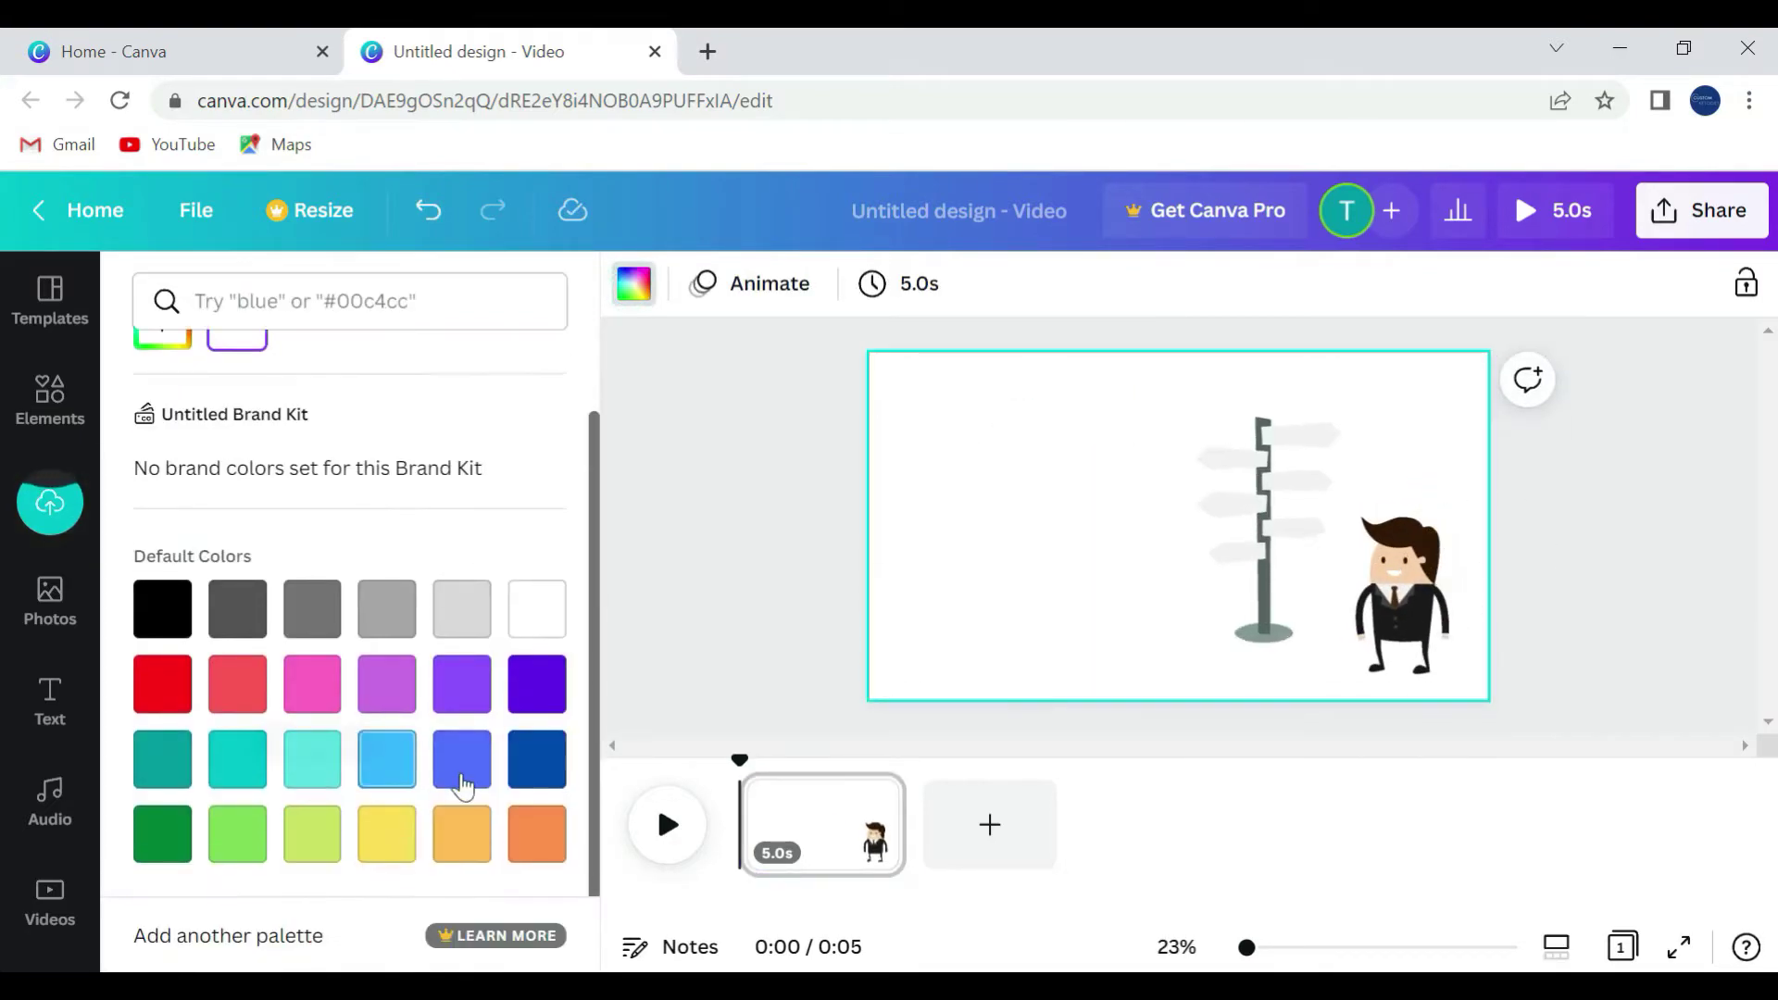
left_click(537, 683)
left_click(387, 833)
left_click(462, 834)
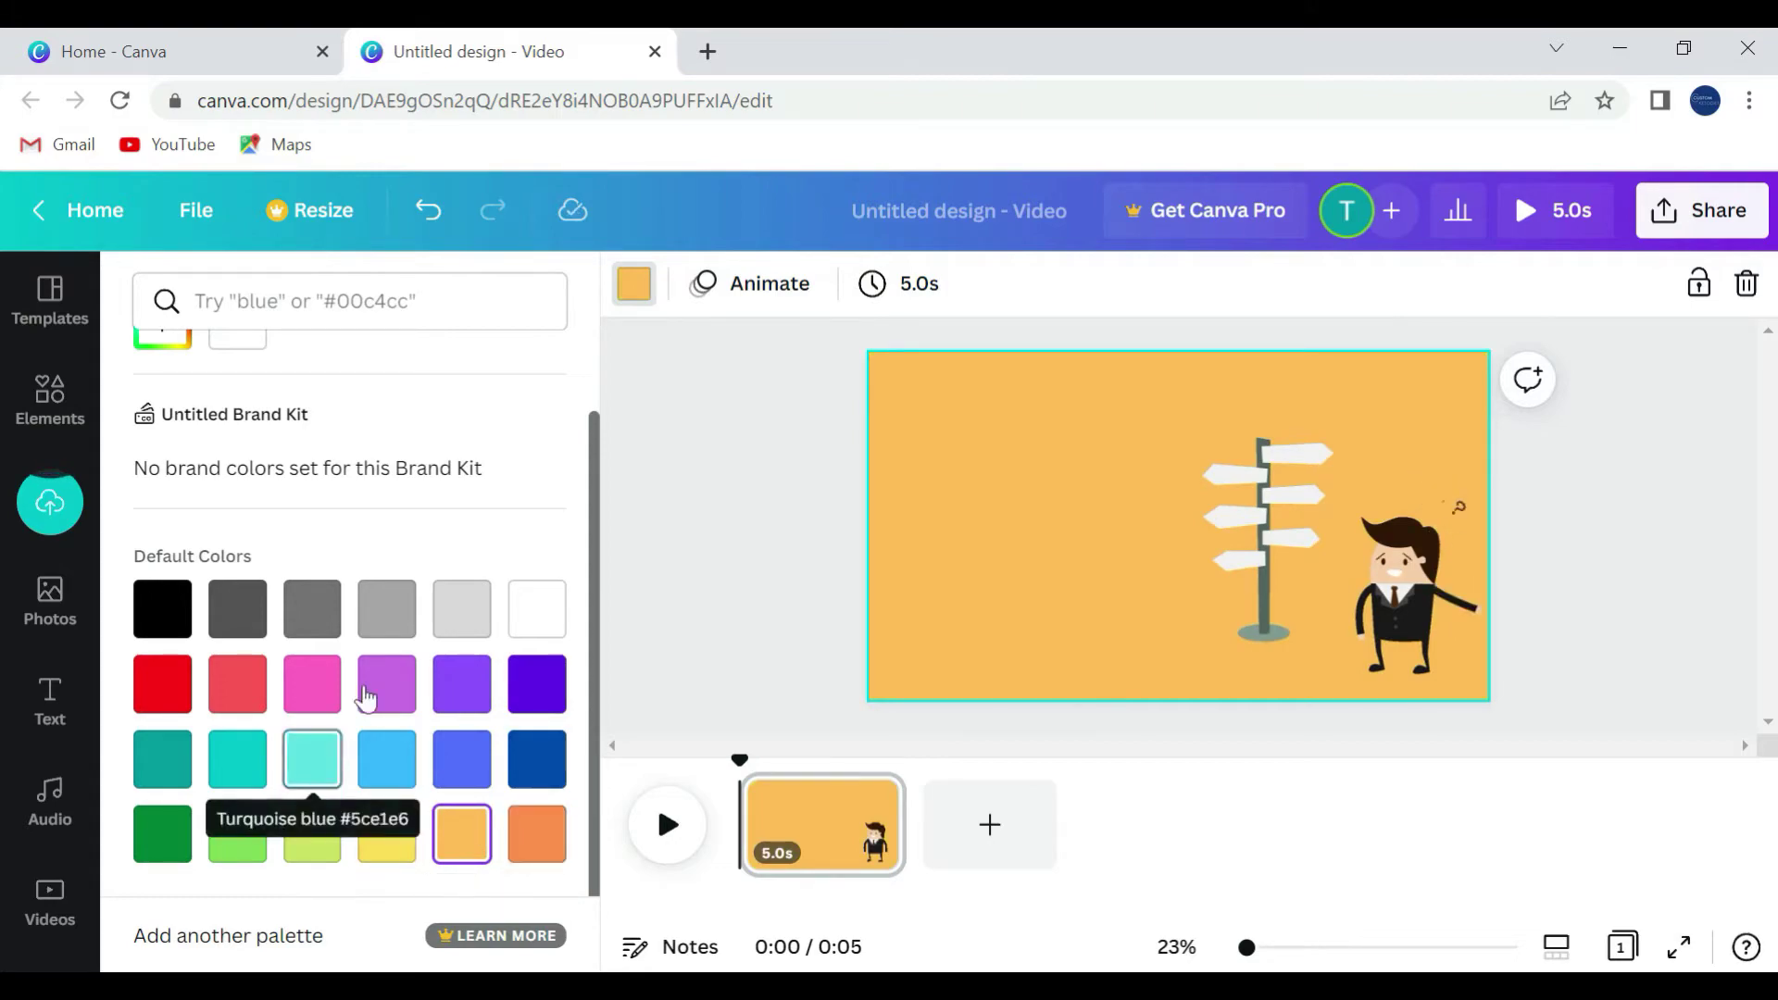
left_click(50, 699)
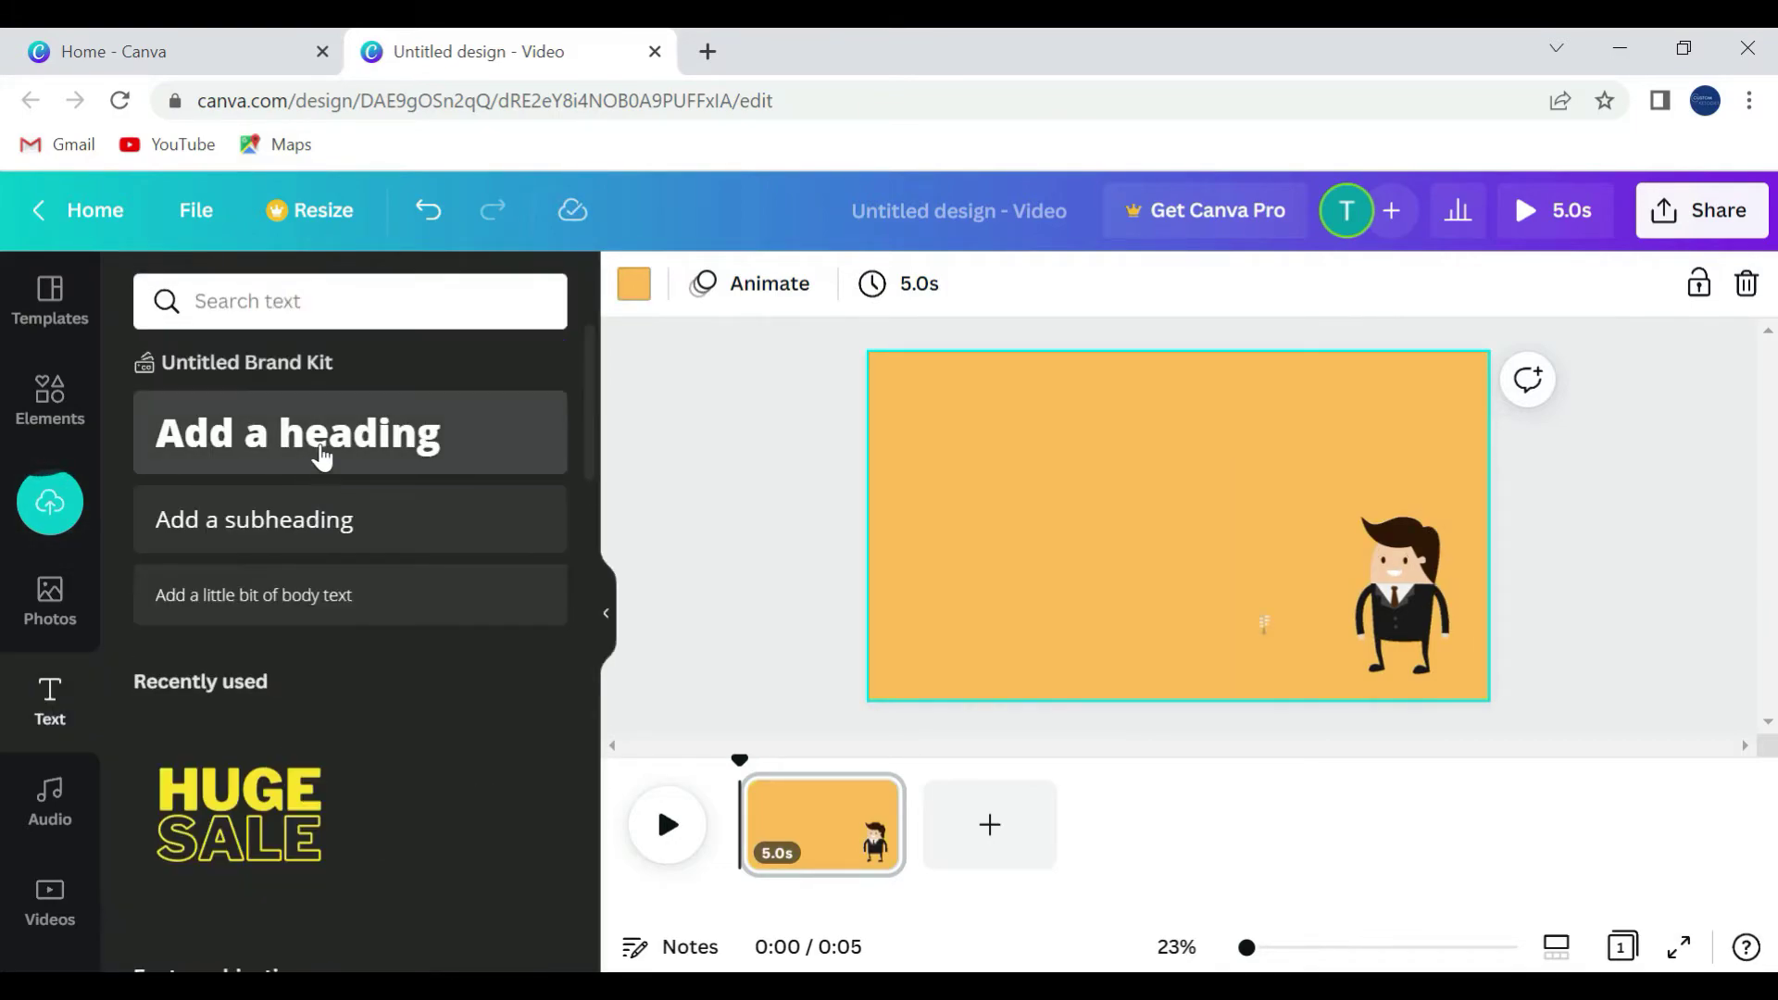
Add a 'Confused' heading, enlarged and moved to the left of the character.
left_click(322, 458)
type("Conf")
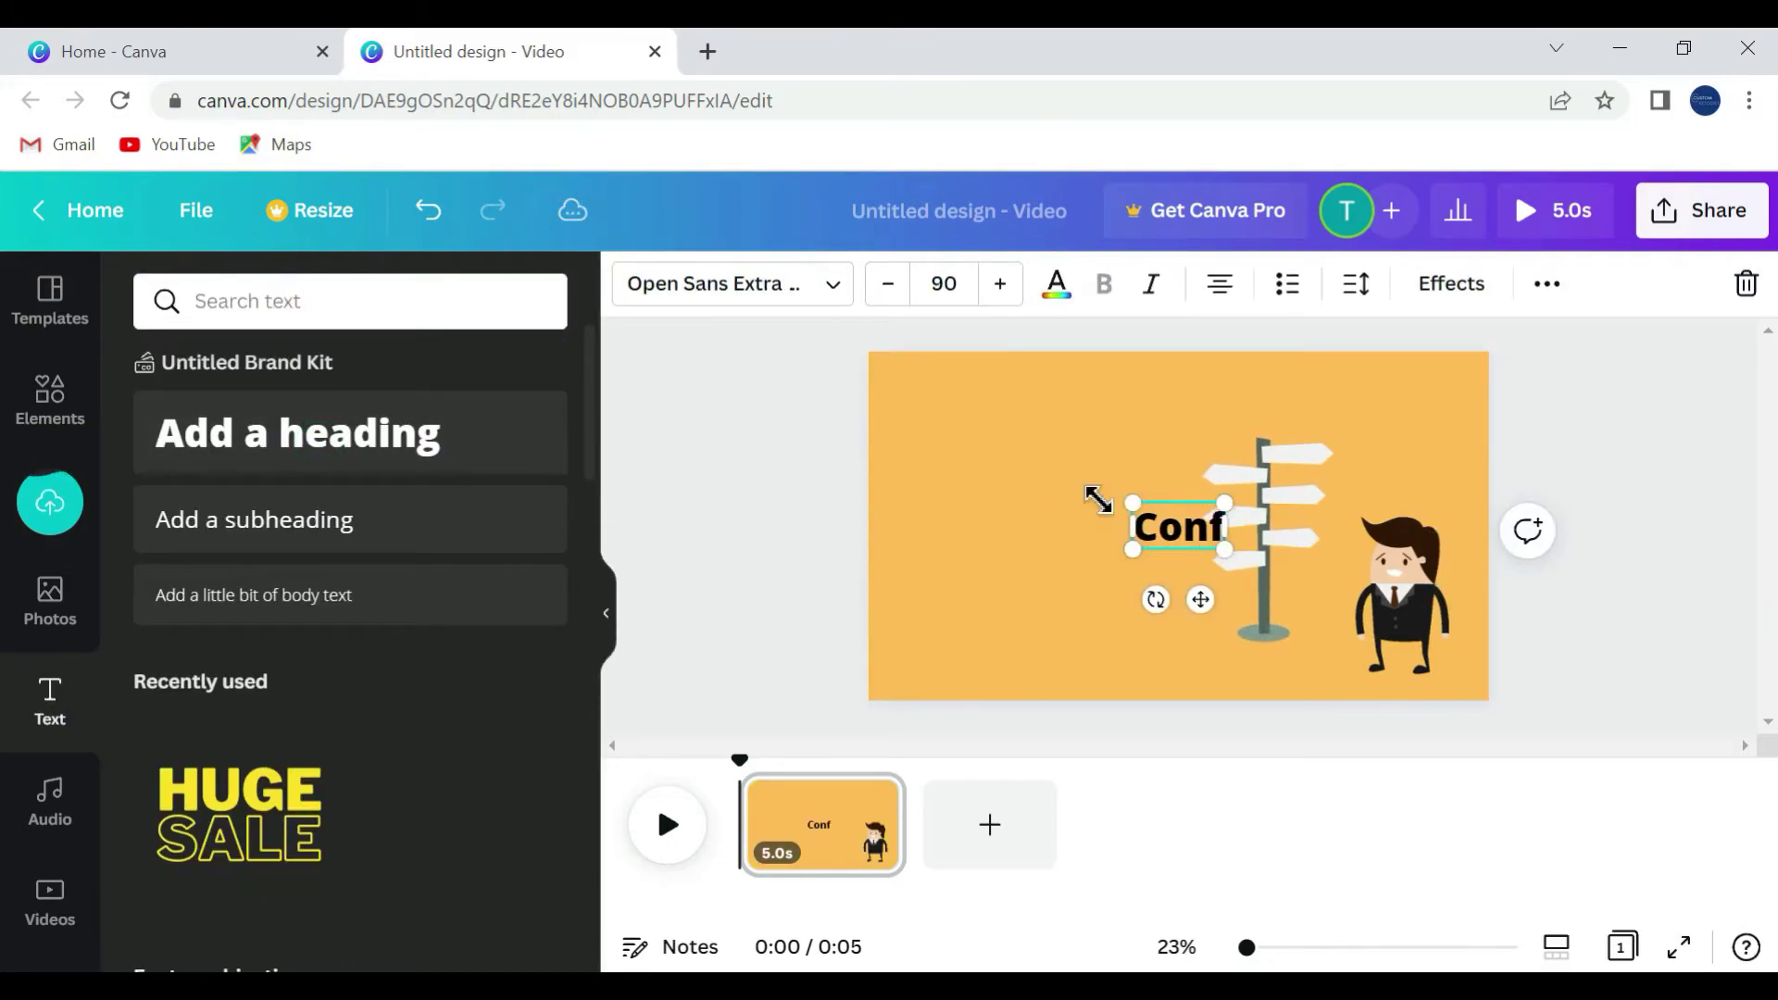
type("used")
mouse_move(1181, 529)
left_mouse_down()
mouse_move(1025, 561)
mouse_move(1178, 526)
left_mouse_up()
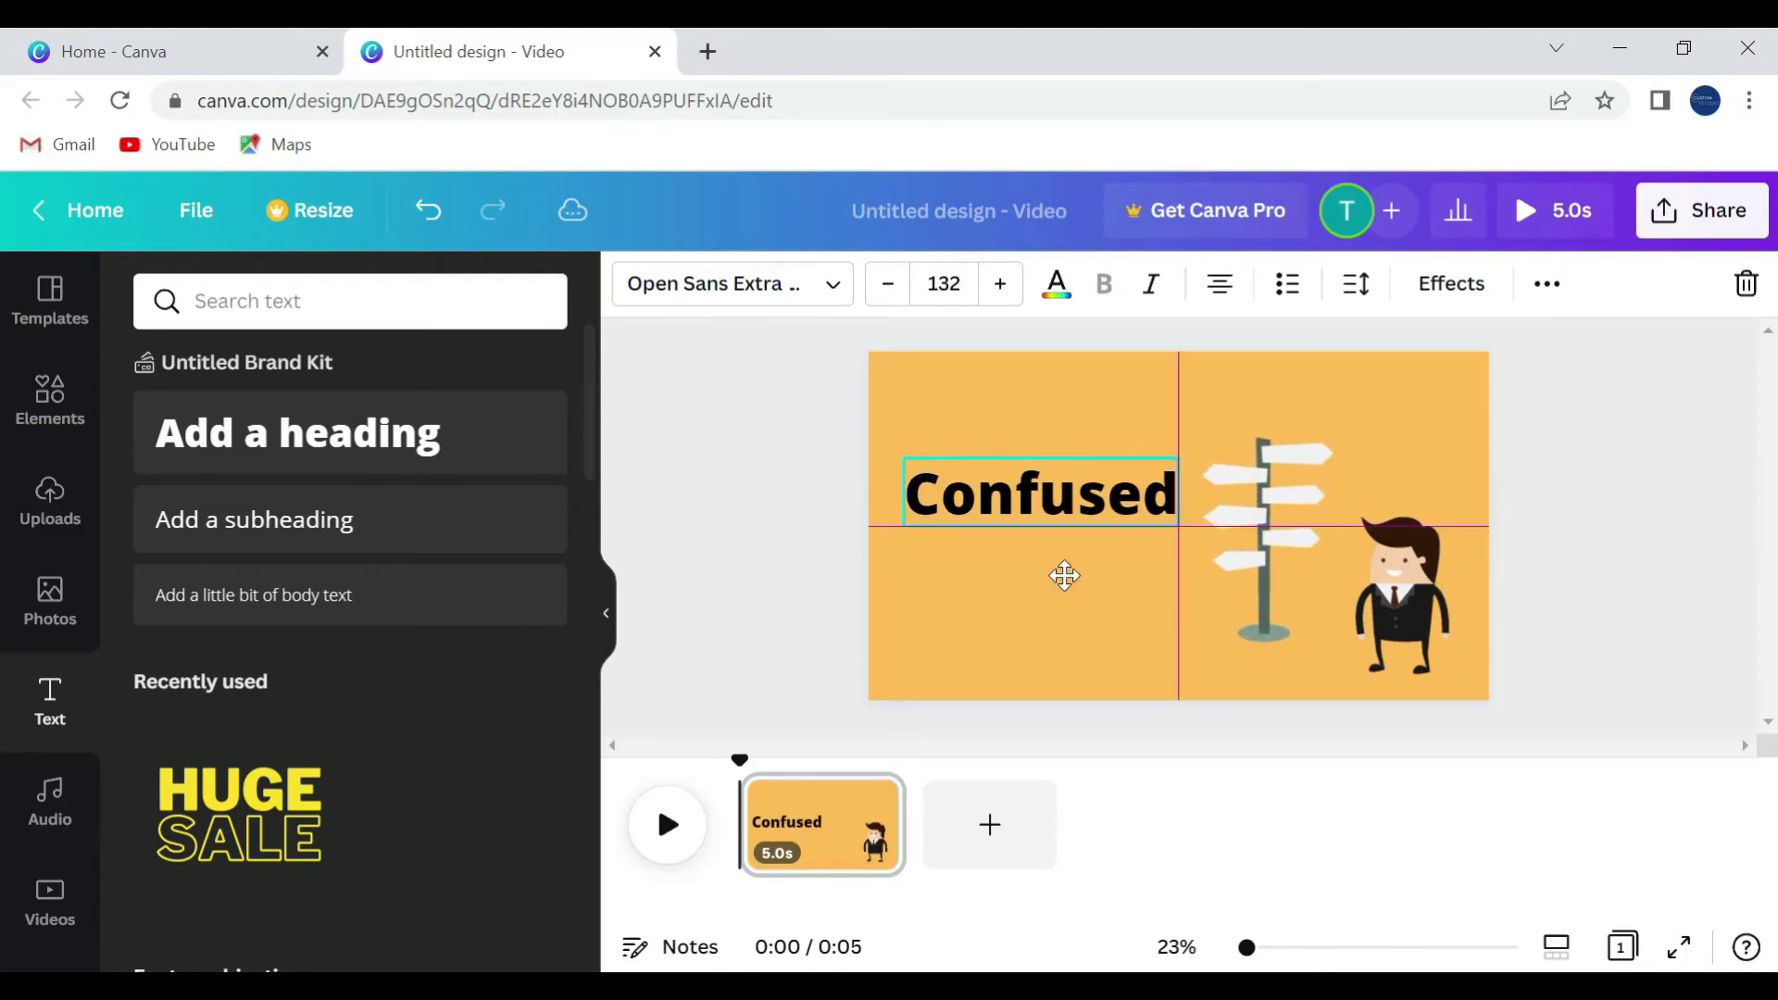
left_click(750, 354)
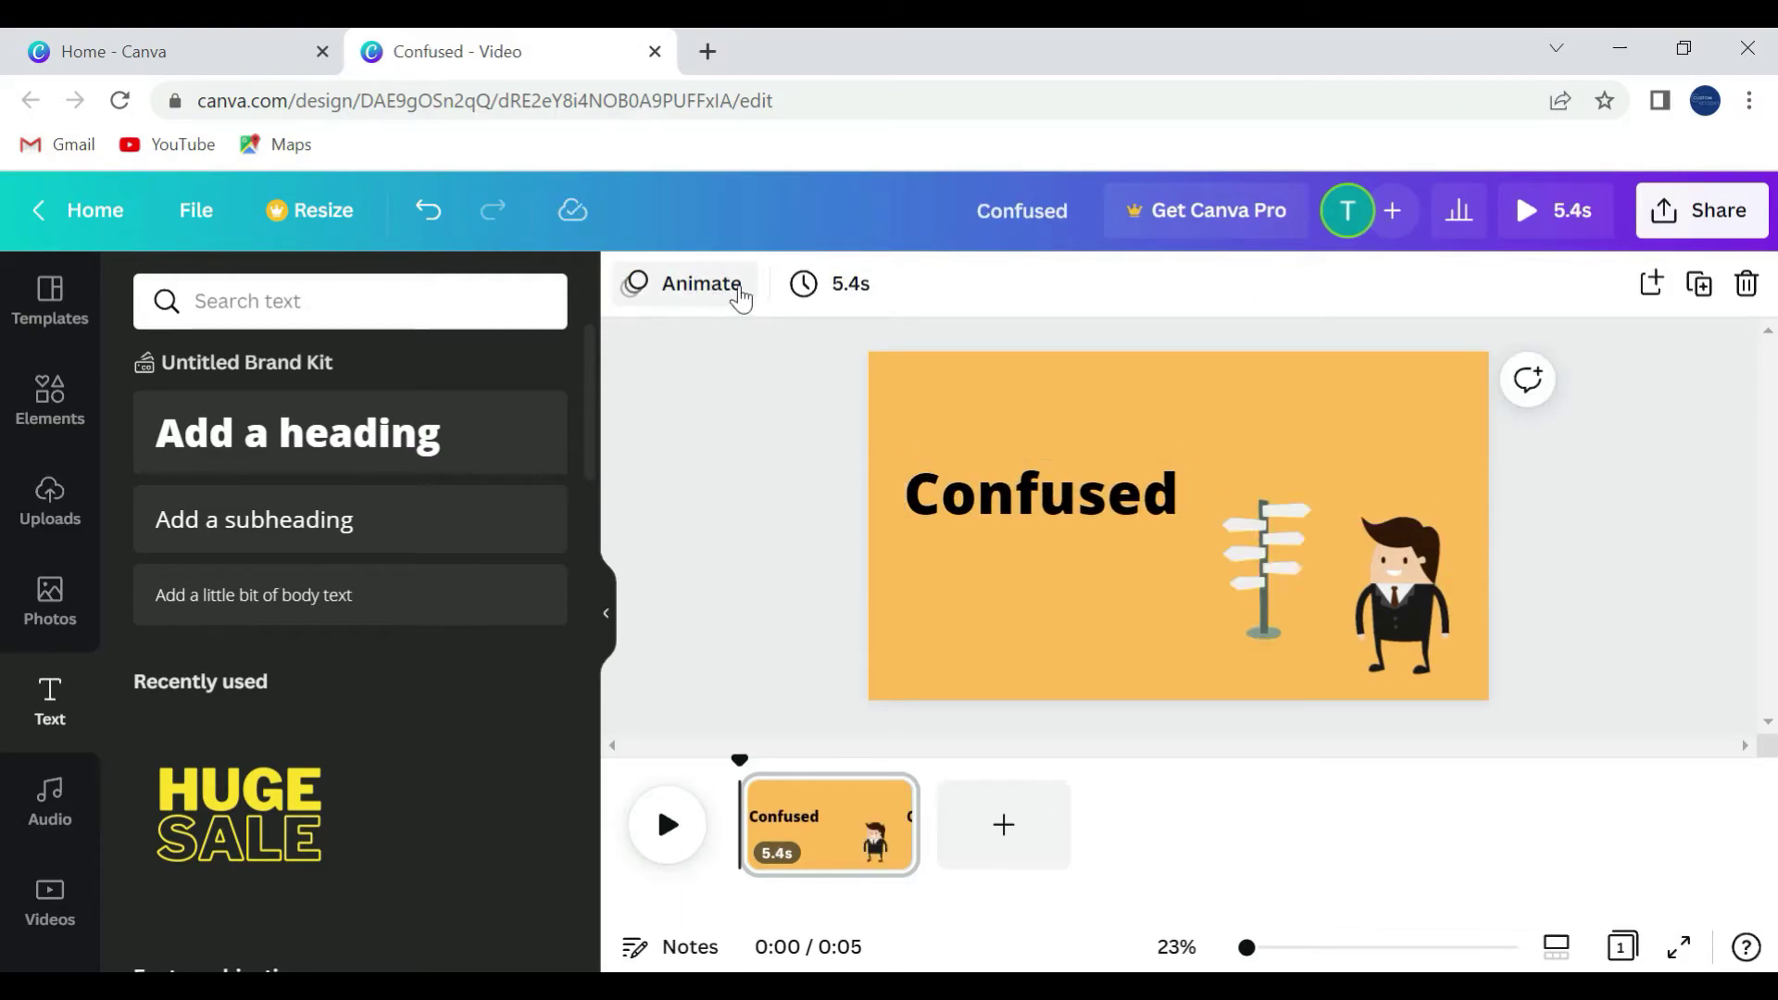
Give page one the Rise animation, preview it, and add a blank second page.
left_click(699, 295)
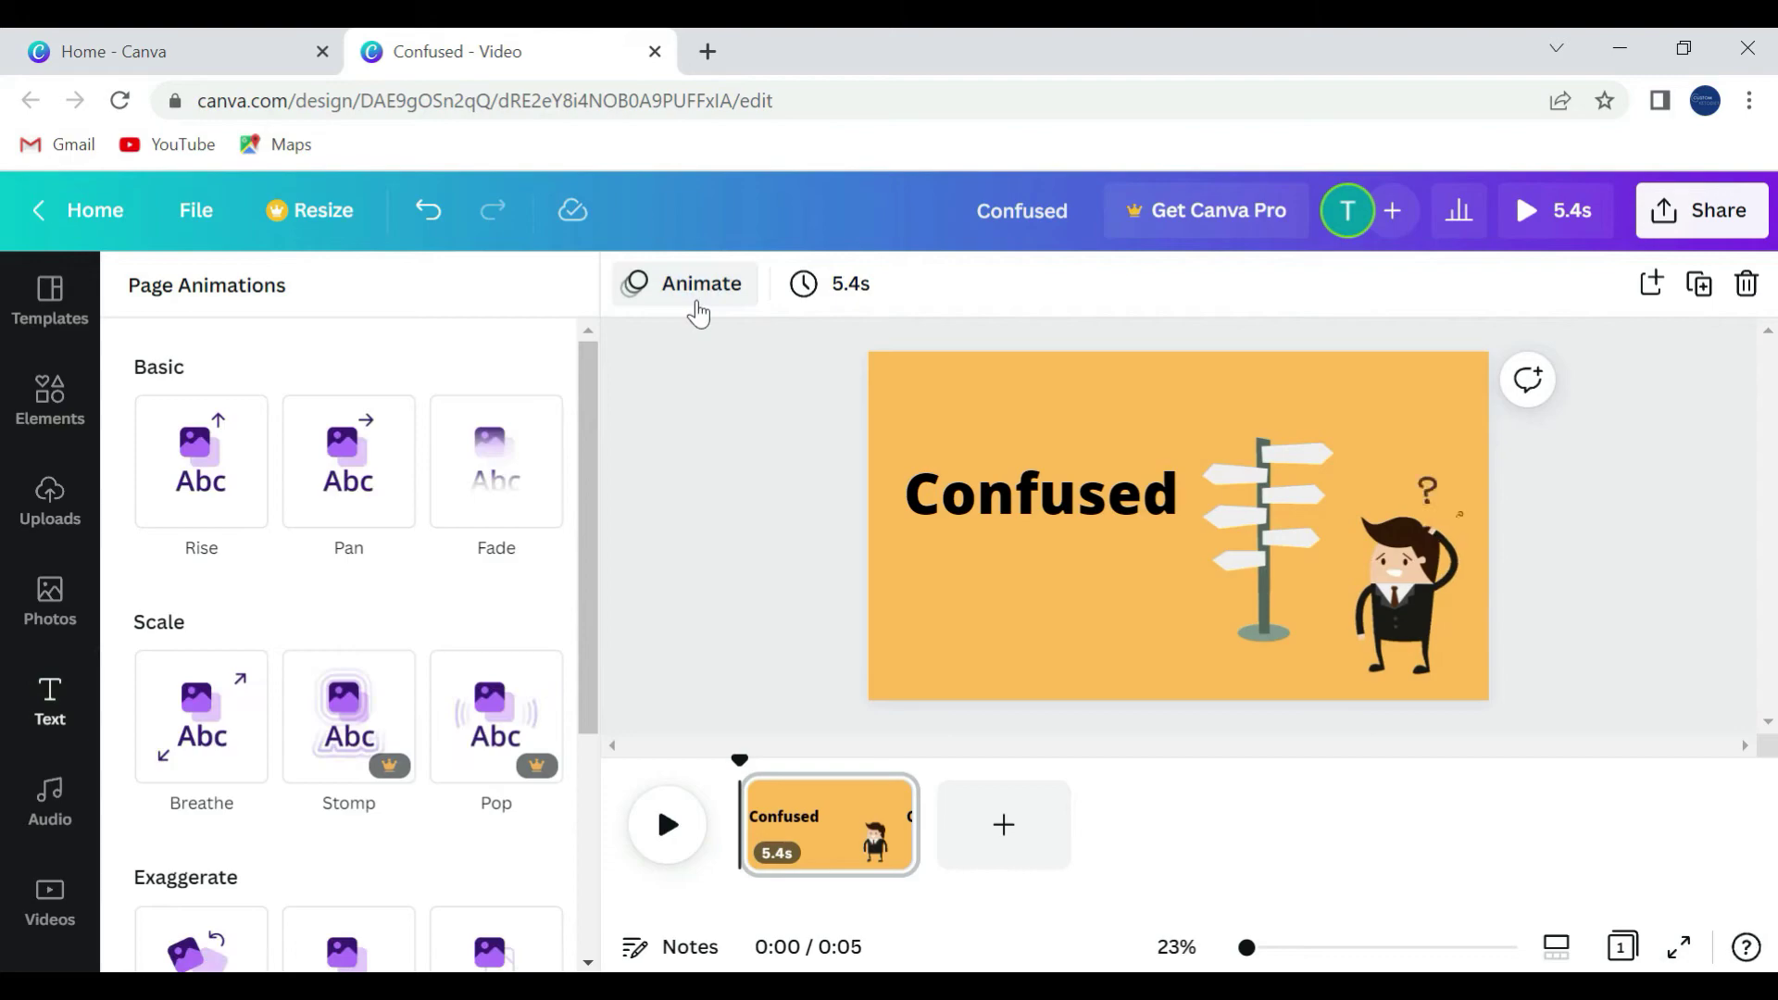
left_click(382, 449)
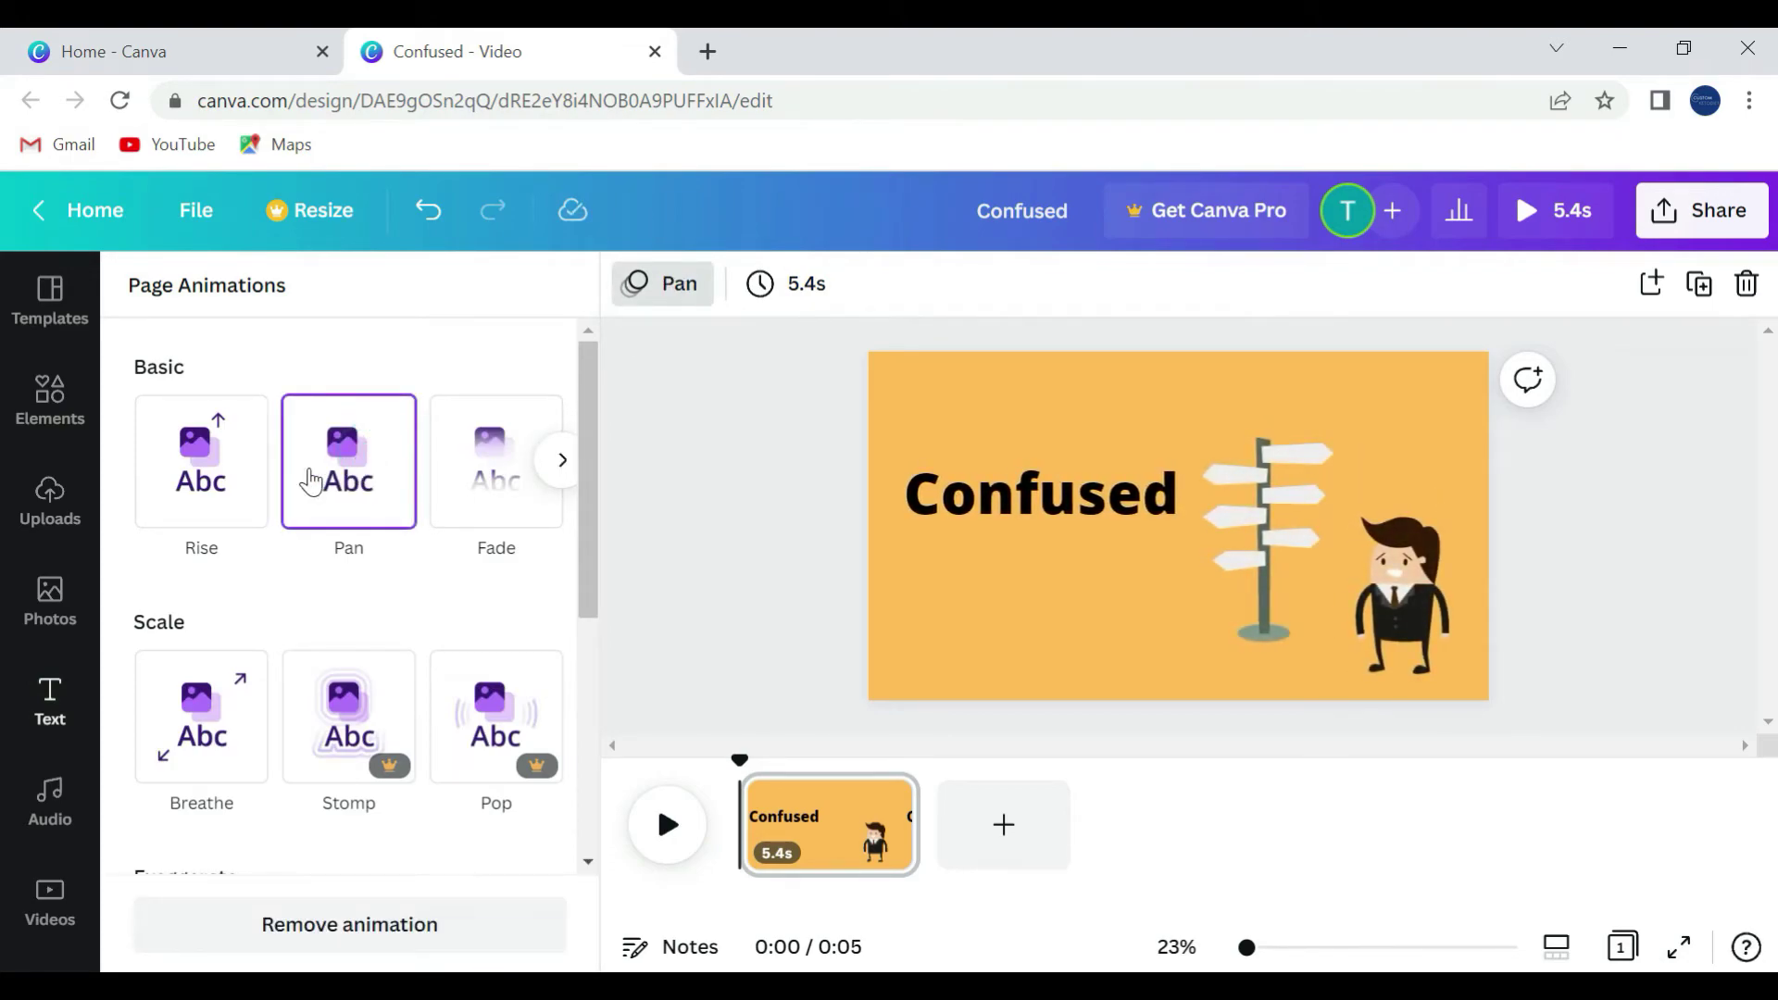
left_click(209, 502)
left_click(669, 829)
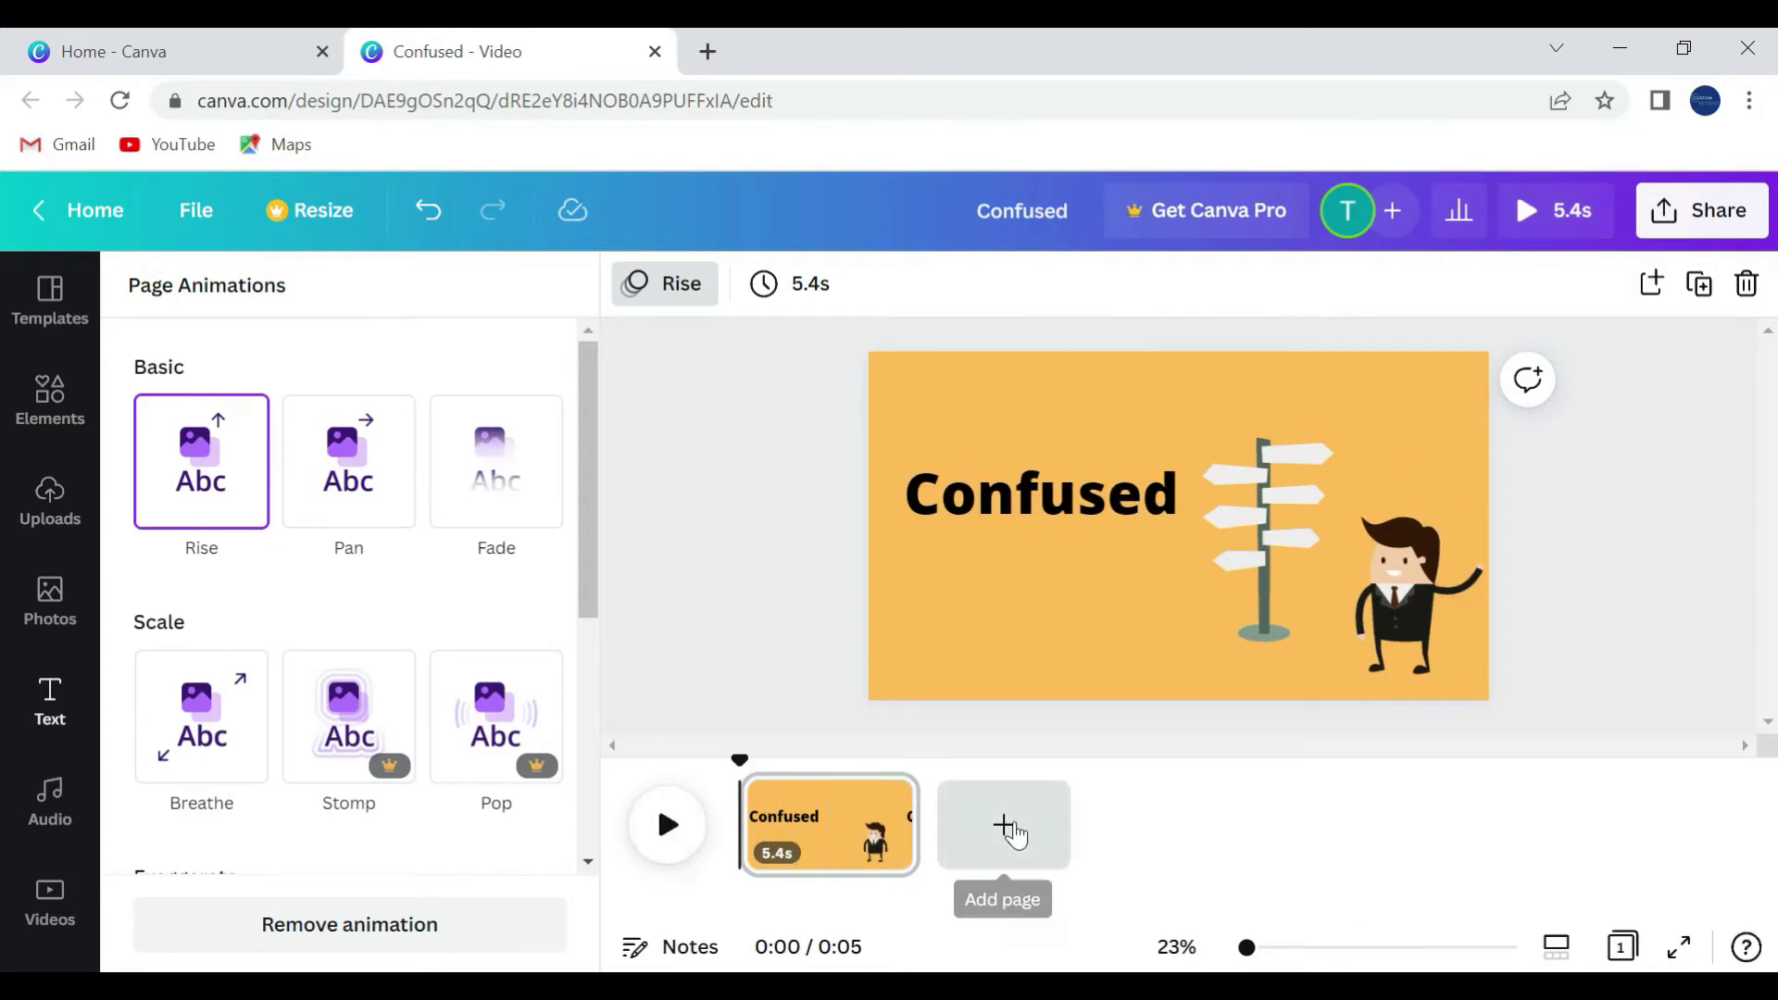
left_click(1060, 838)
Upload the Baloon-Suit GIF and place it, enlarged, on page two.
left_click(19, 494)
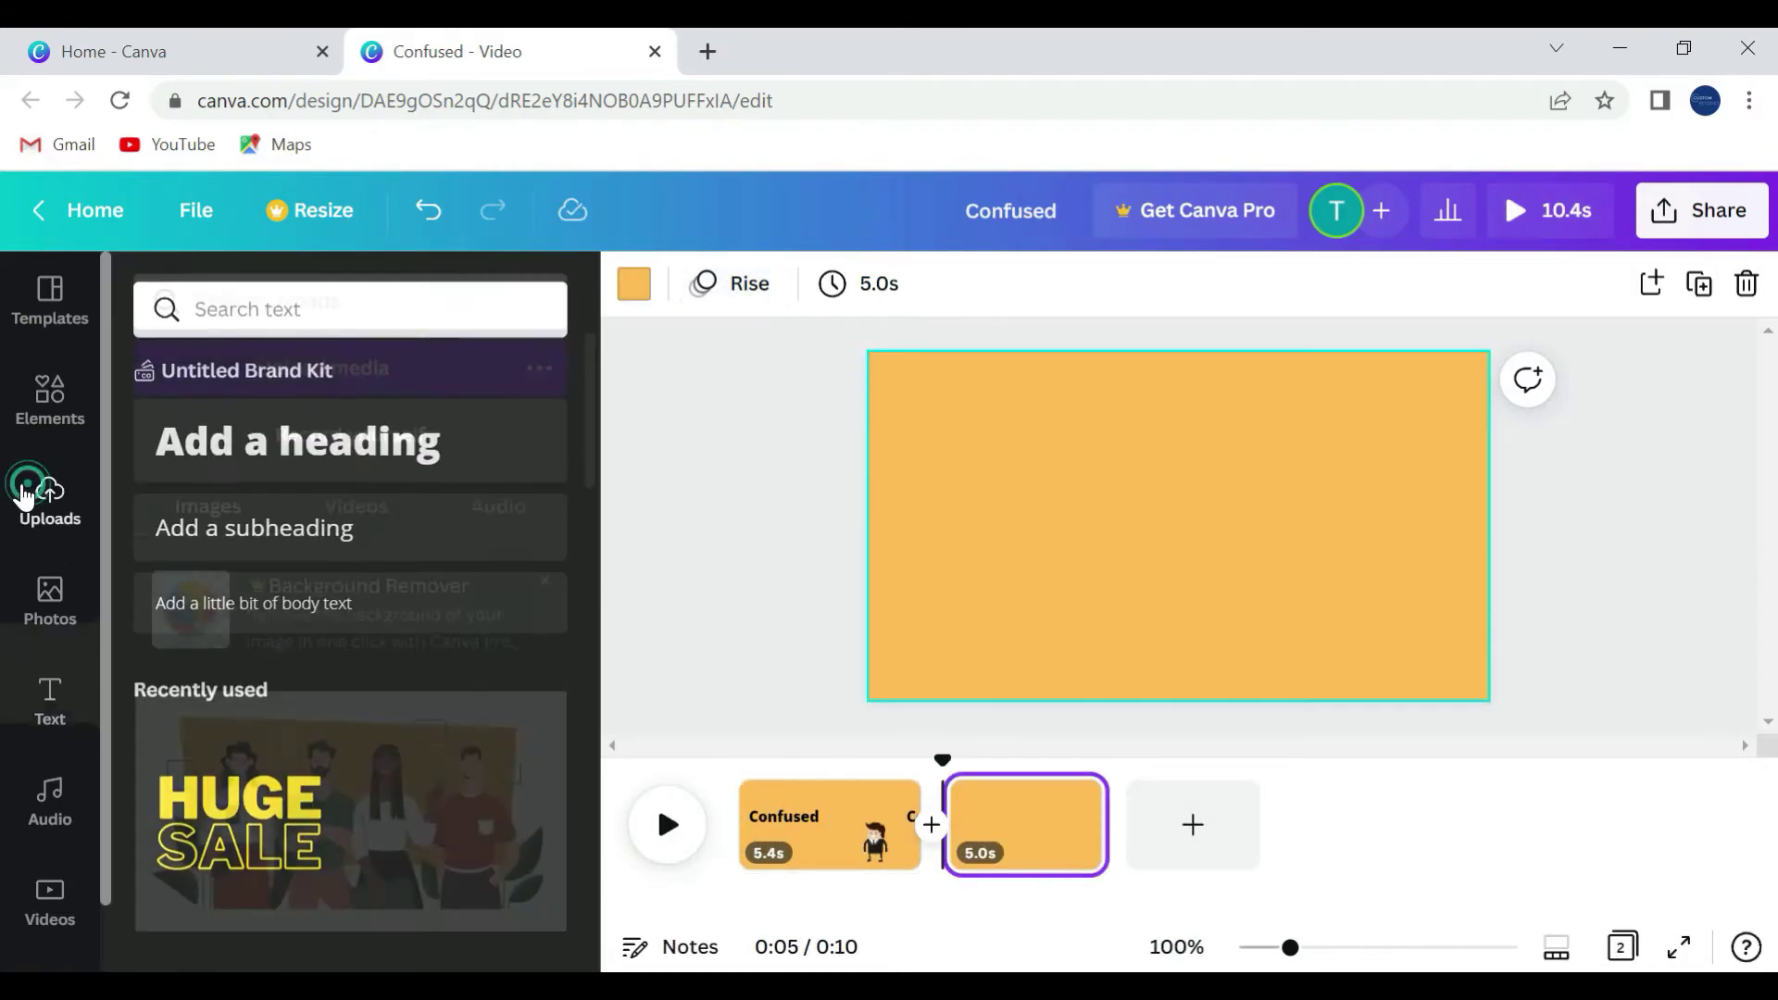
left_click(319, 386)
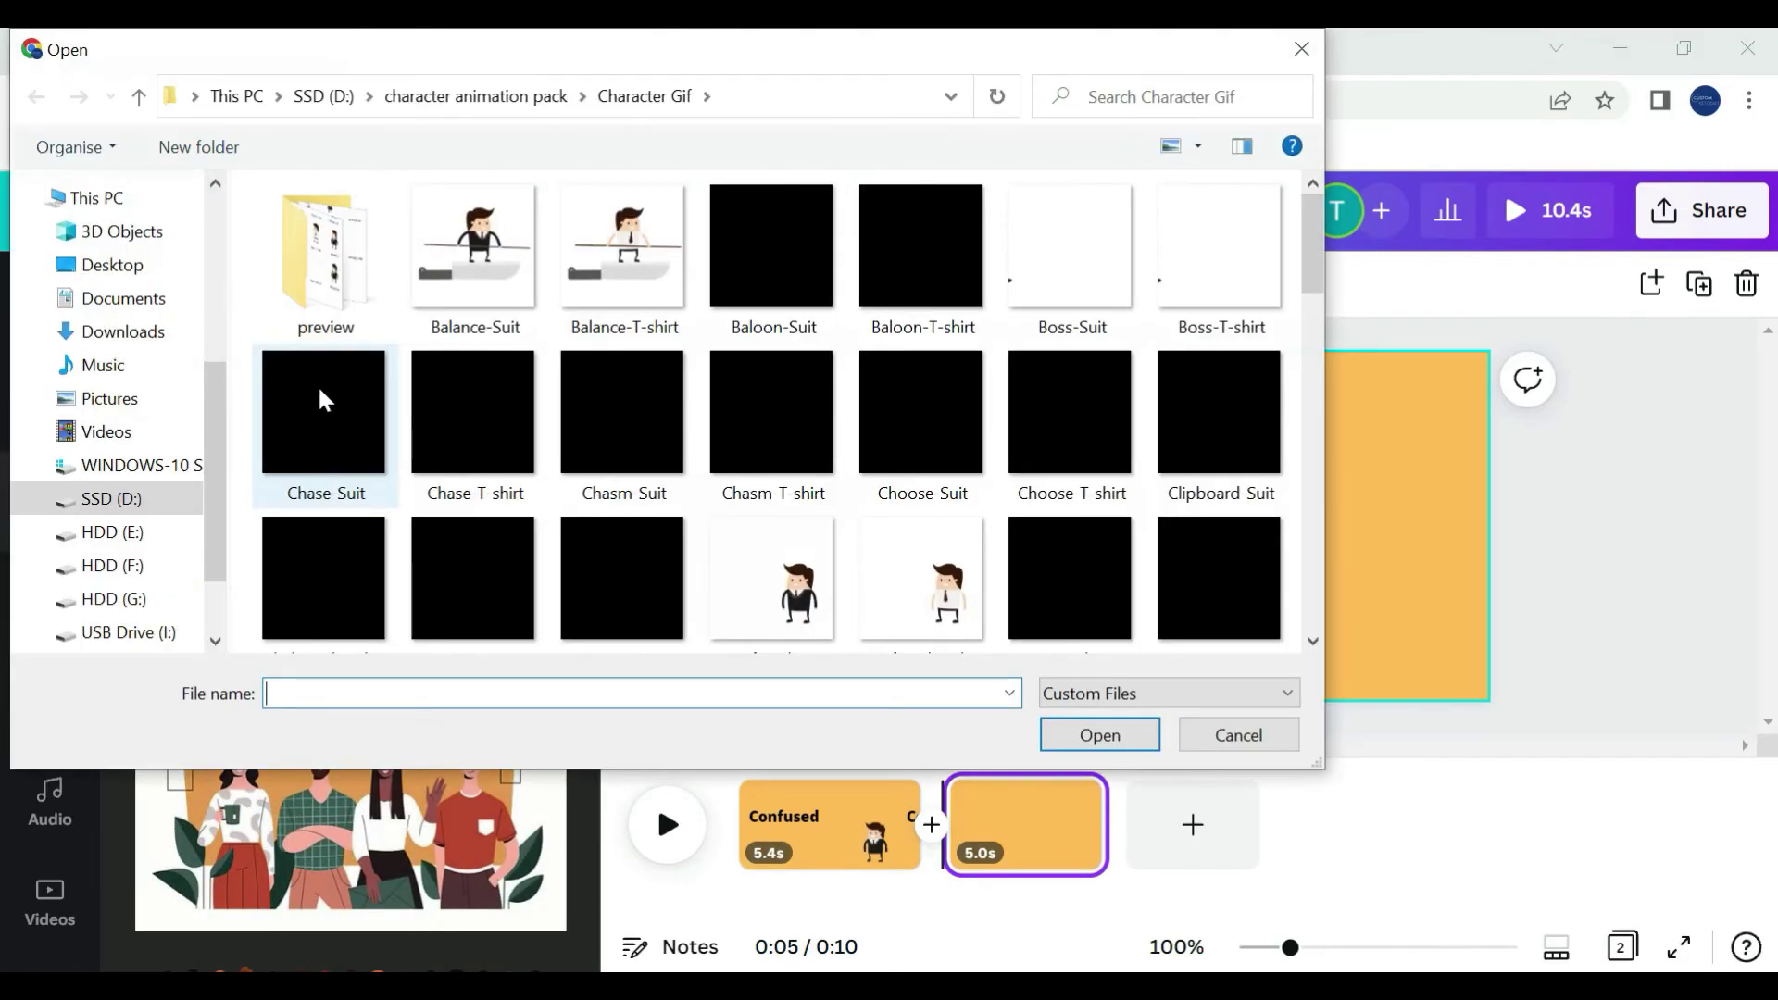
left_click(800, 272)
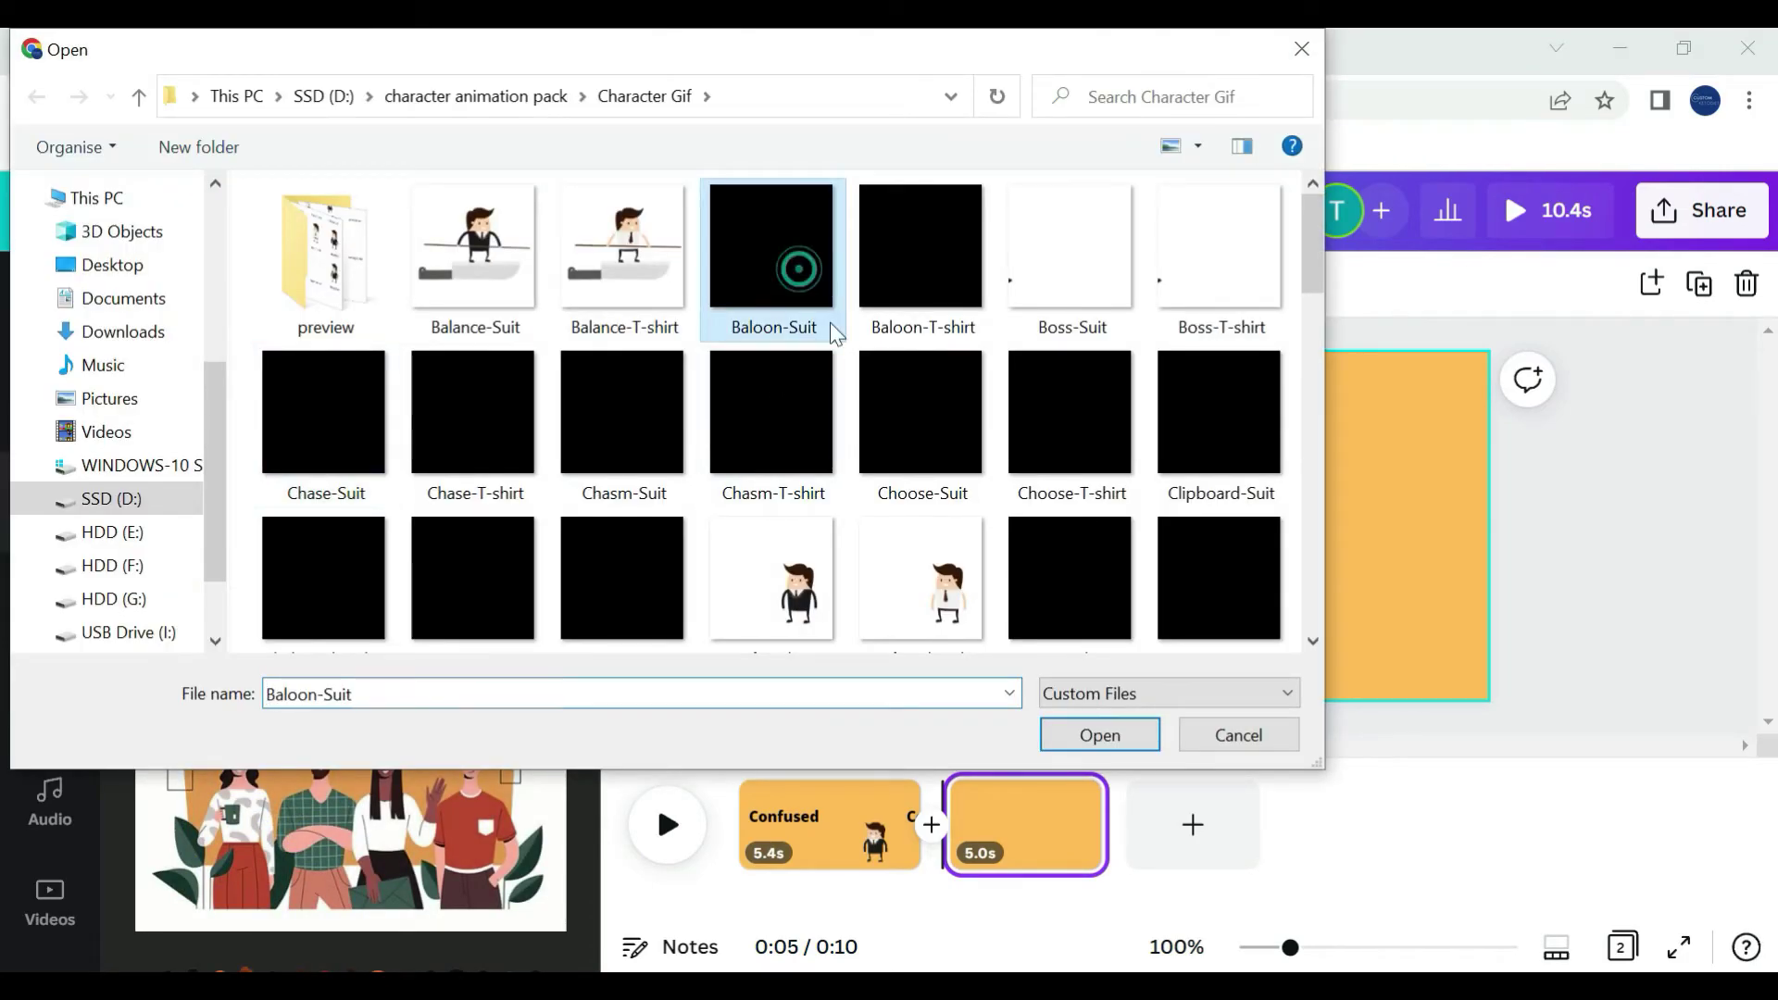
left_click(1098, 735)
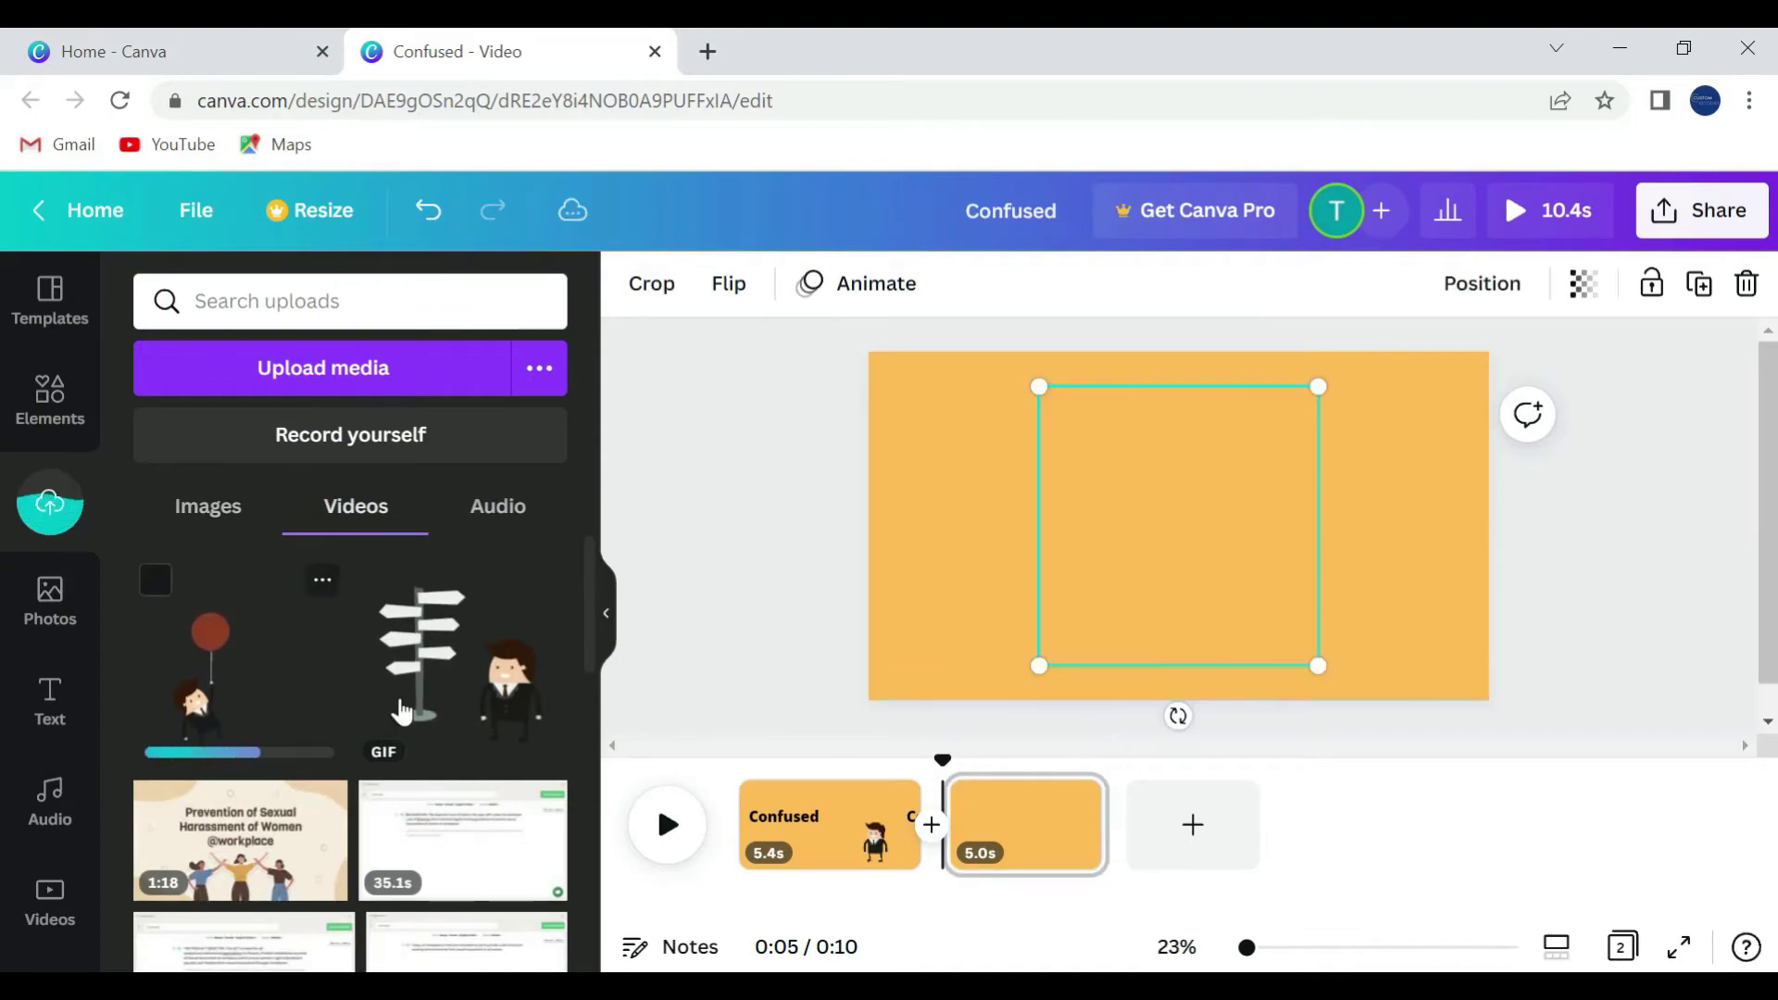
left_click_drag(1282, 417, 1401, 372)
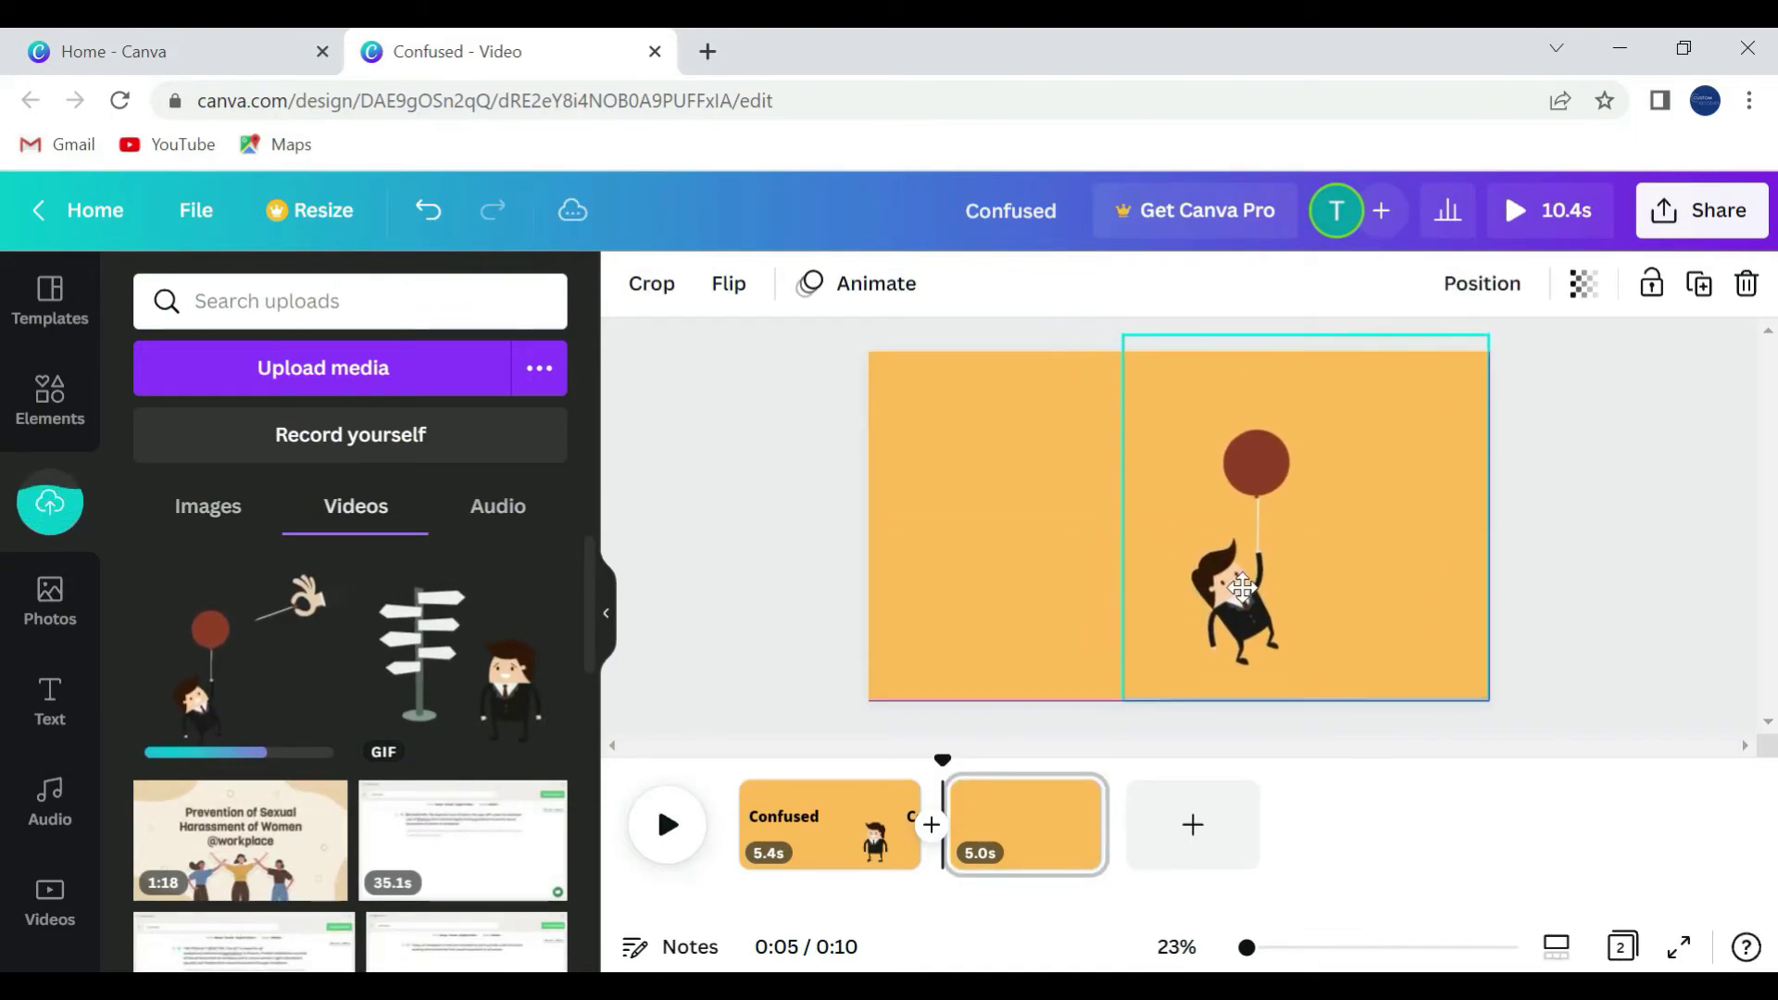
left_click(802, 604)
left_click(635, 283)
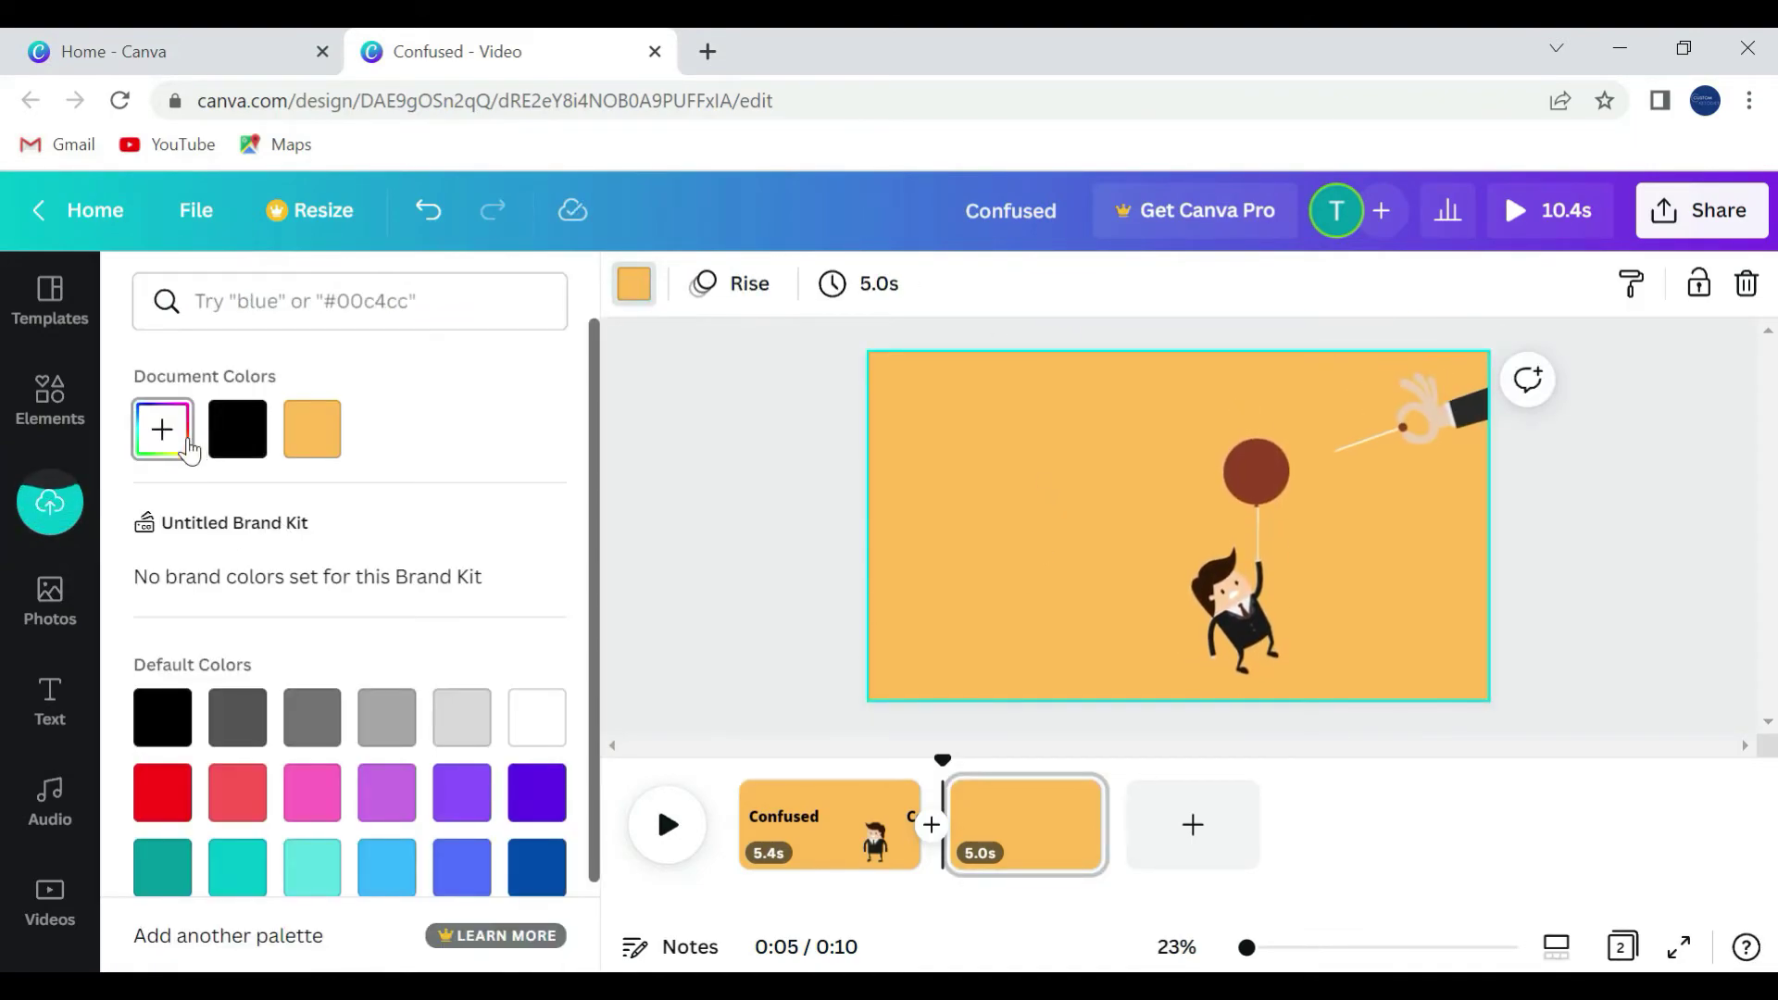